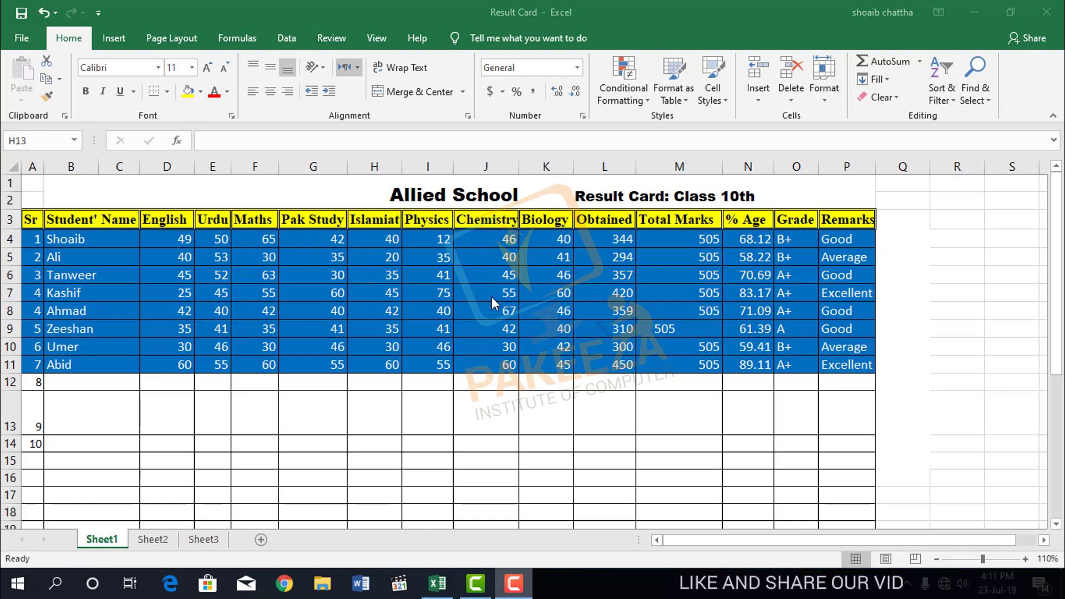
# - Shrink row 13 to about 12.75 height so it matches the neighbouring rows
pyautogui.click(498, 414)
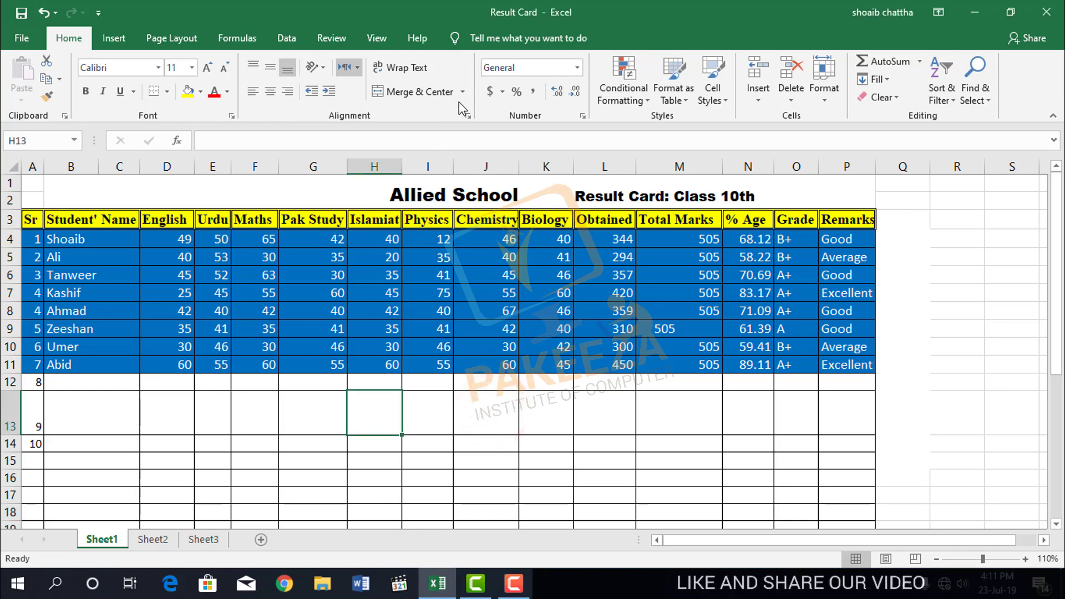
pyautogui.click(494, 415)
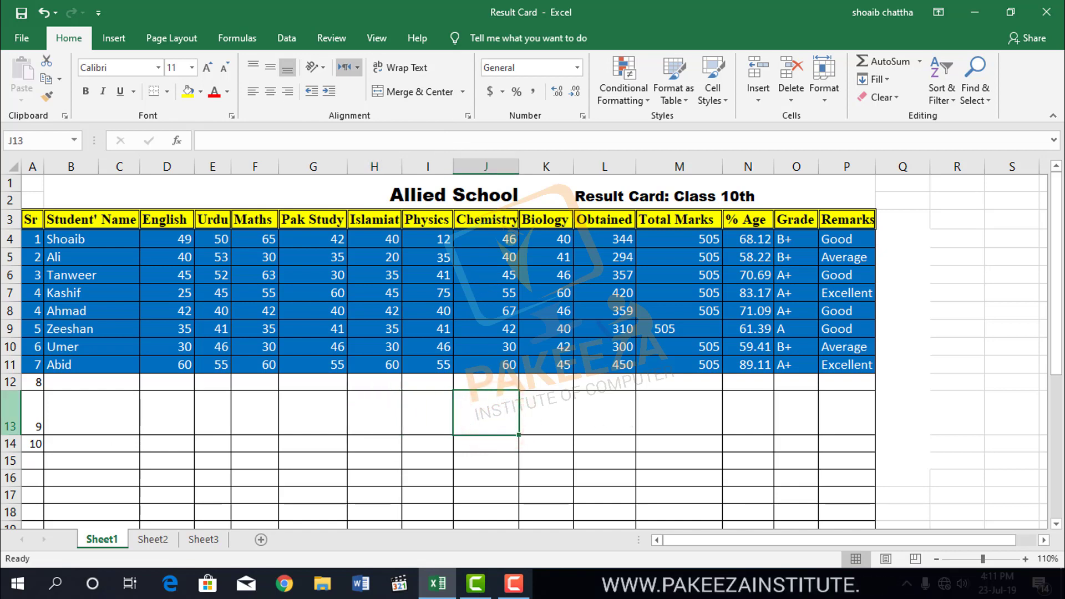
pyautogui.moveTo(15, 436); pyautogui.dragTo(12, 407)
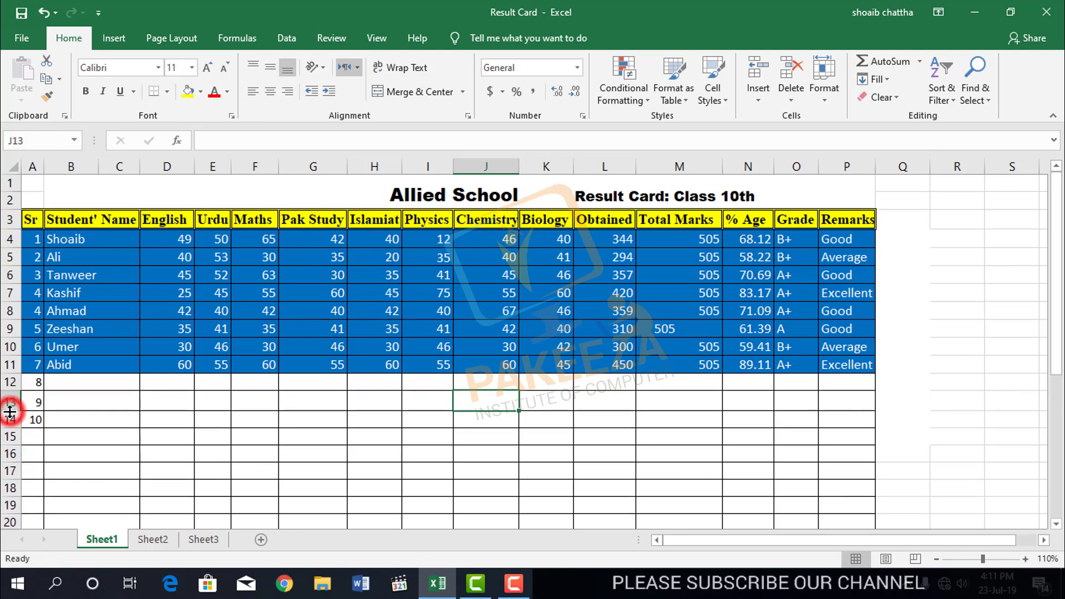
pyautogui.click(514, 434)
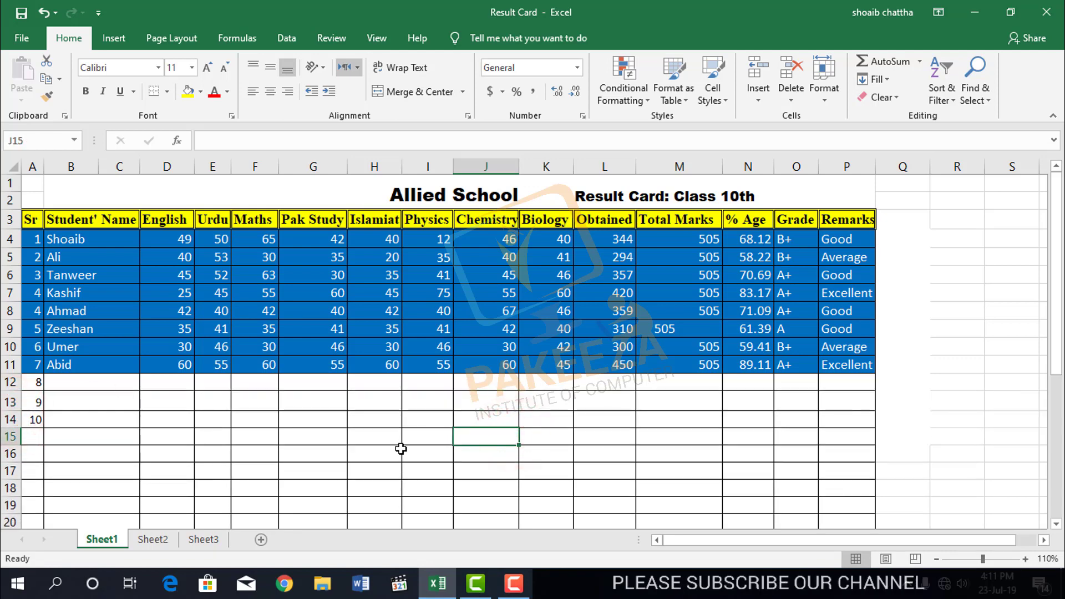
pyautogui.scroll(-1, 372, 428)
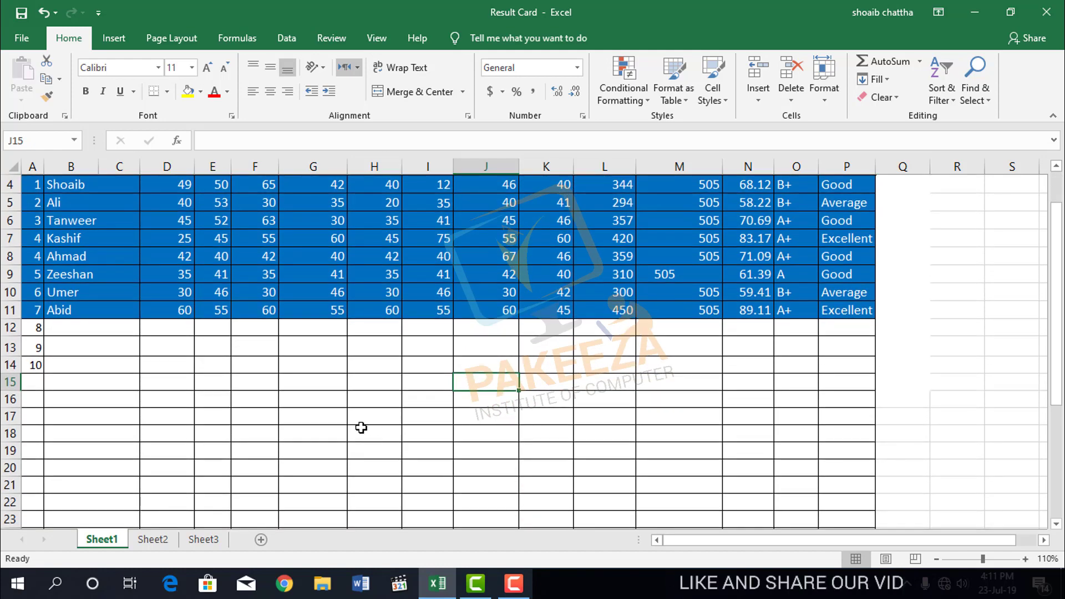
pyautogui.click(438, 403)
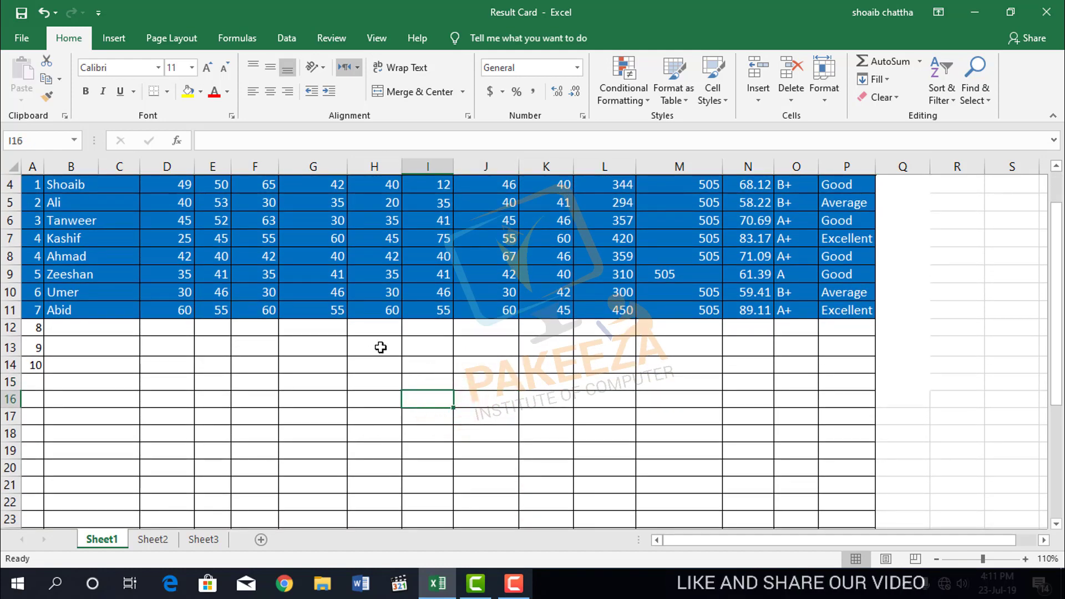
pyautogui.scroll(1, 382, 347)
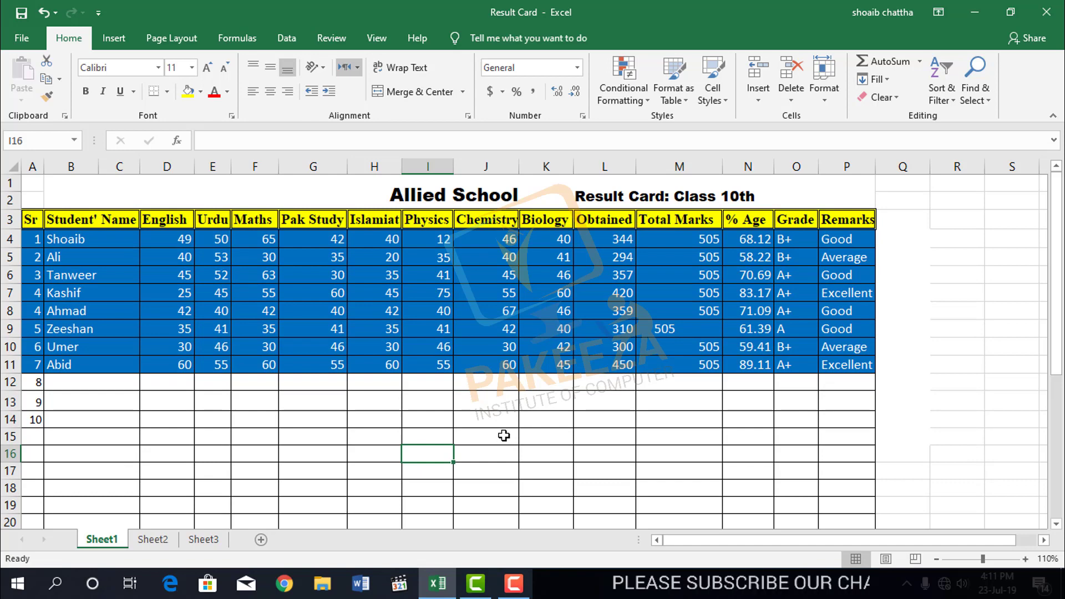
pyautogui.scroll(-1, 504, 435)
pyautogui.click(470, 394)
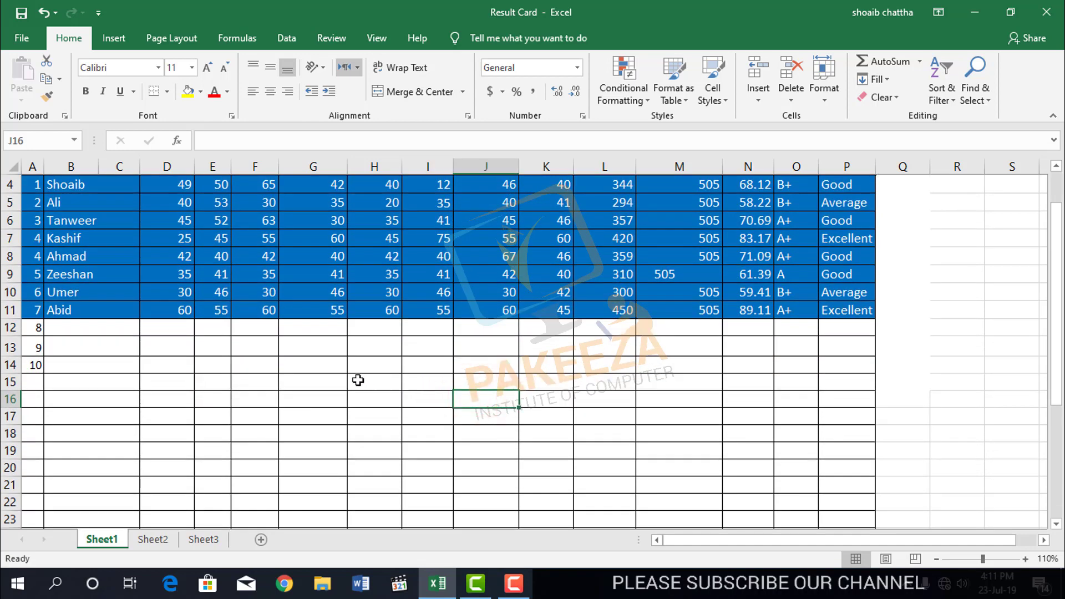
# - Select the empty range H15:L16 and apply Merge & Center
pyautogui.moveTo(358, 380); pyautogui.dragTo(528, 399)
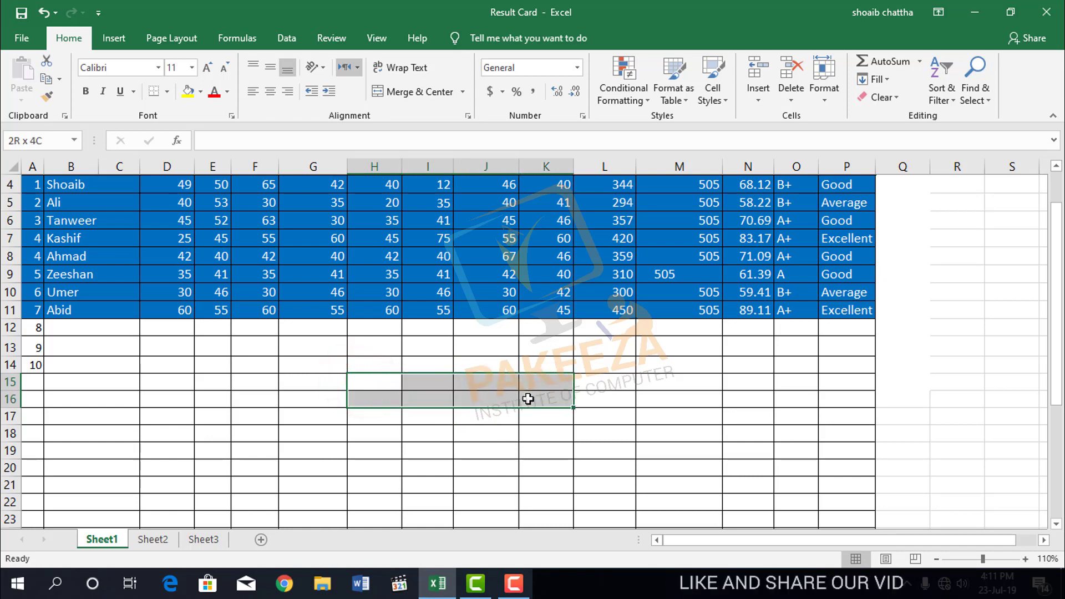
pyautogui.moveTo(571, 395); pyautogui.dragTo(579, 394)
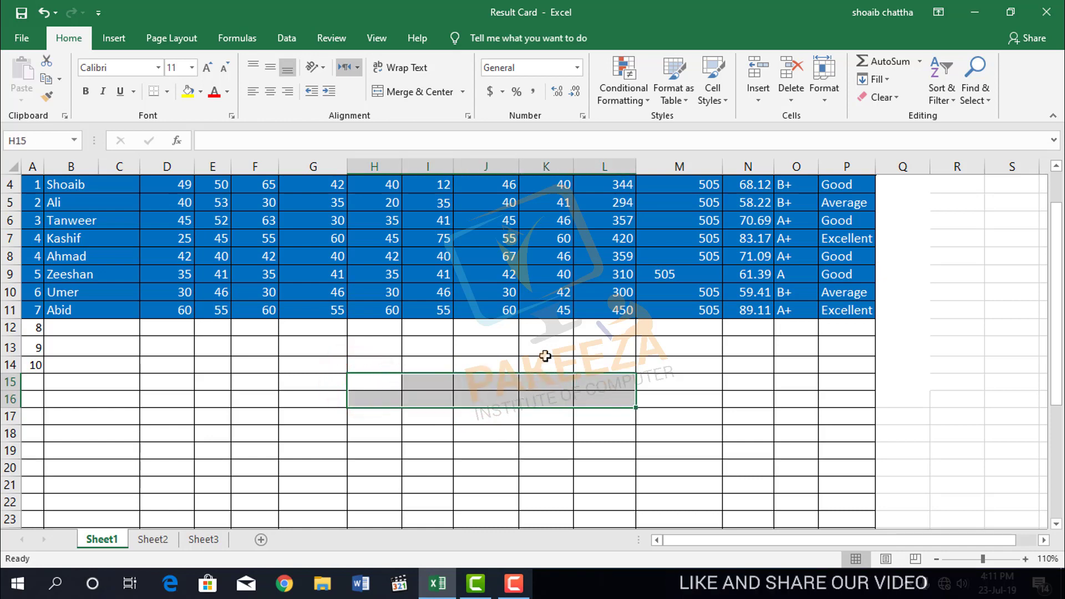
pyautogui.click(463, 93)
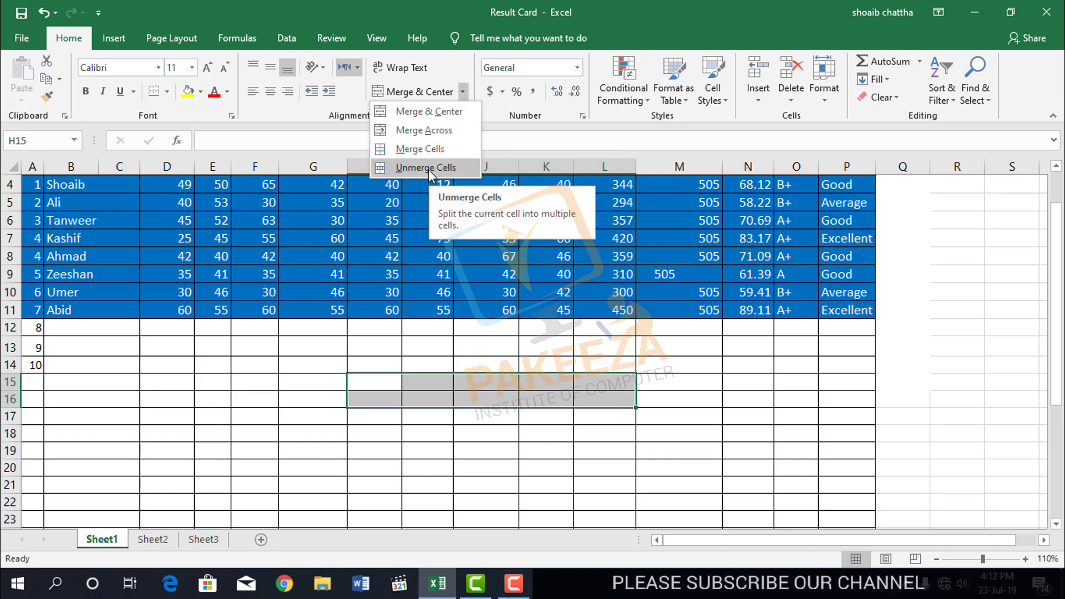
pyautogui.click(428, 114)
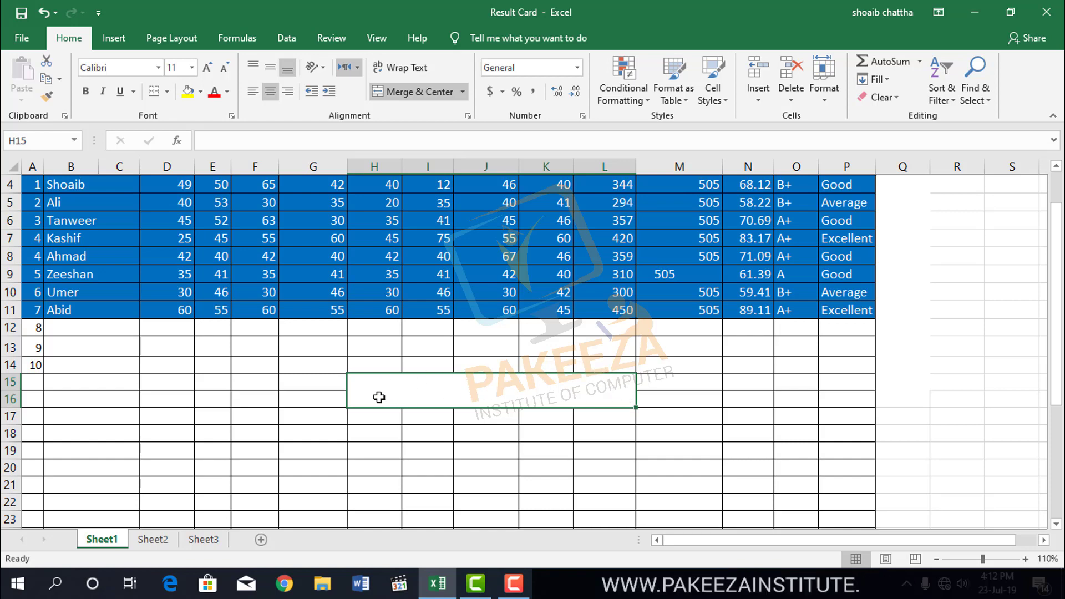
# - Enter 'Pakeeza Institute of computer' as the heading in the merged H15:L16 block
pyautogui.doubleClick(368, 389)
pyautogui.write('Pakeeza')
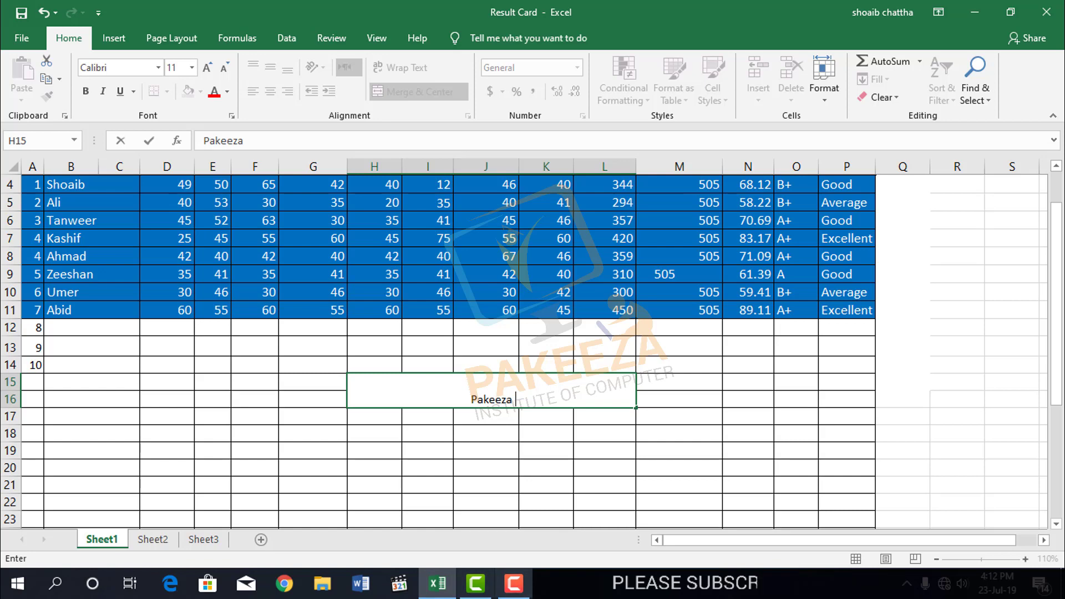
pyautogui.write('Insti')
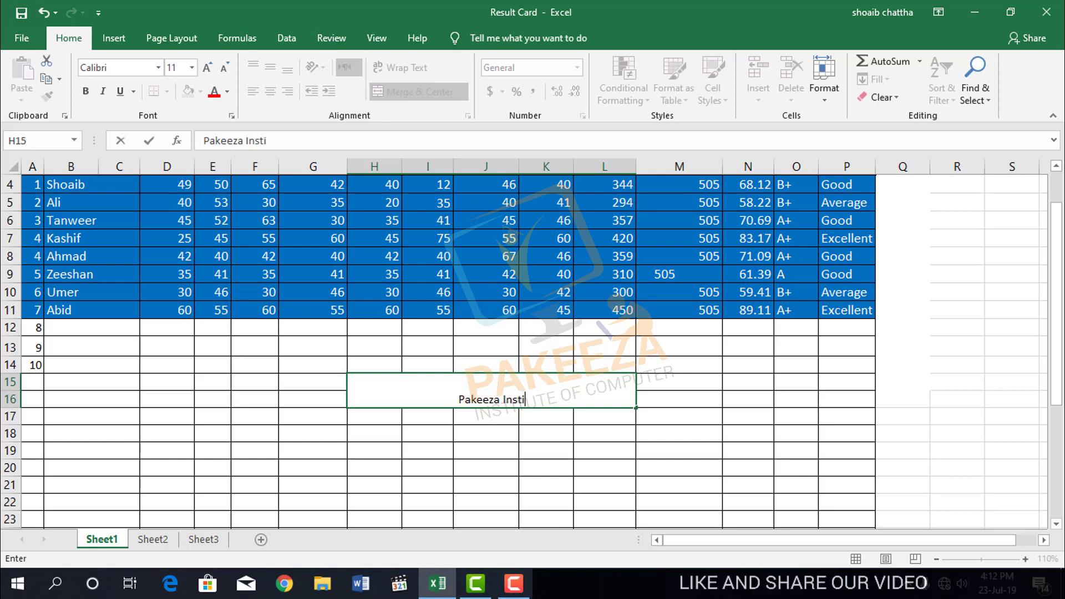
pyautogui.write('tute')
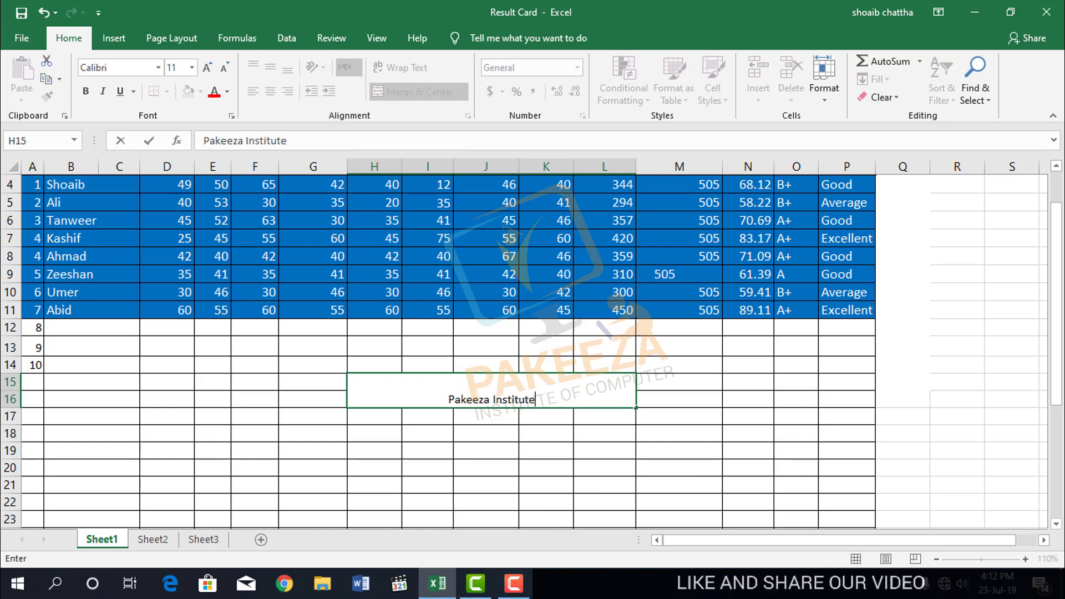
pyautogui.write(' of com')
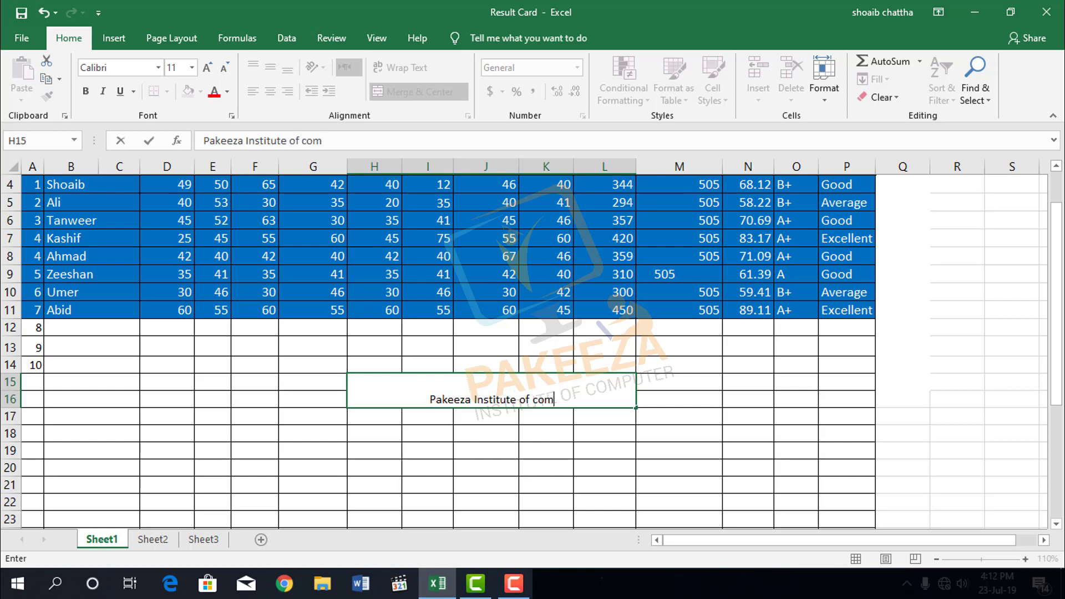
pyautogui.write('puter')
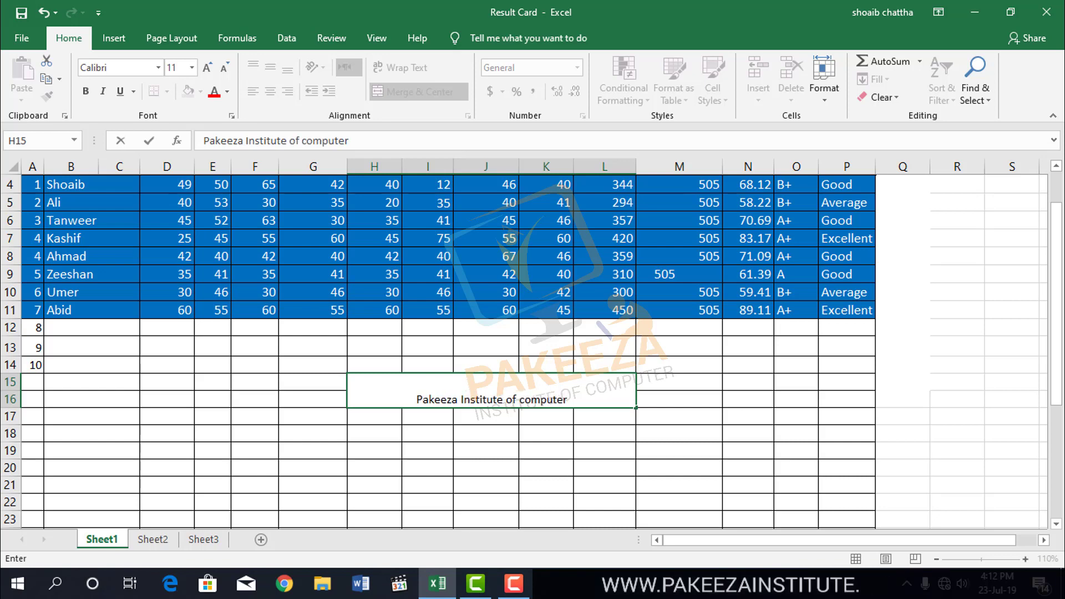
pyautogui.click(482, 466)
# - Format the heading in Arial Black, size 14, bold, and vertically centred in its block
pyautogui.click(503, 397)
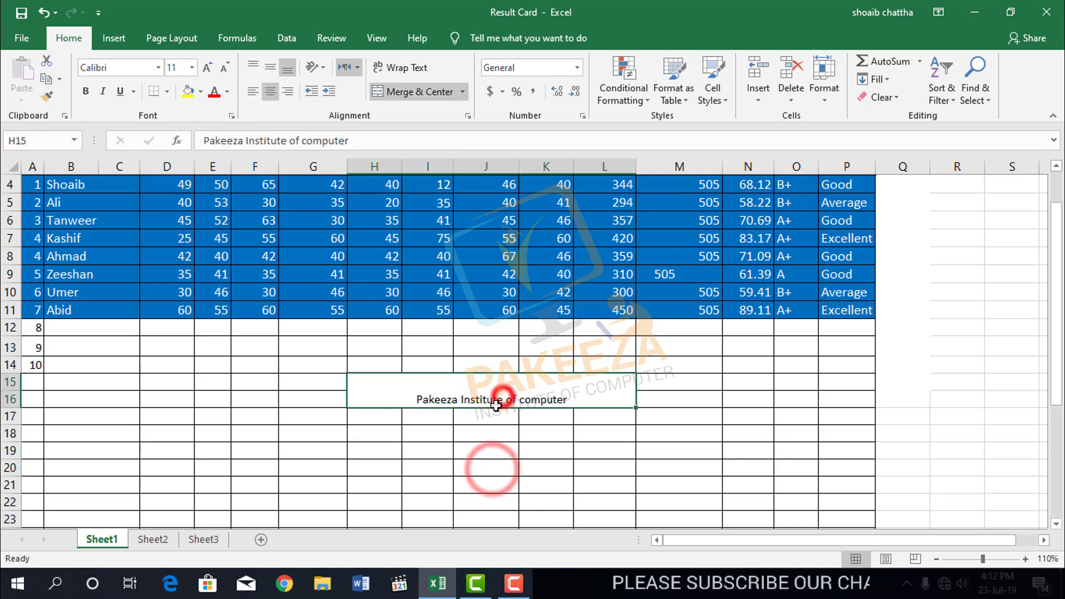
pyautogui.click(271, 70)
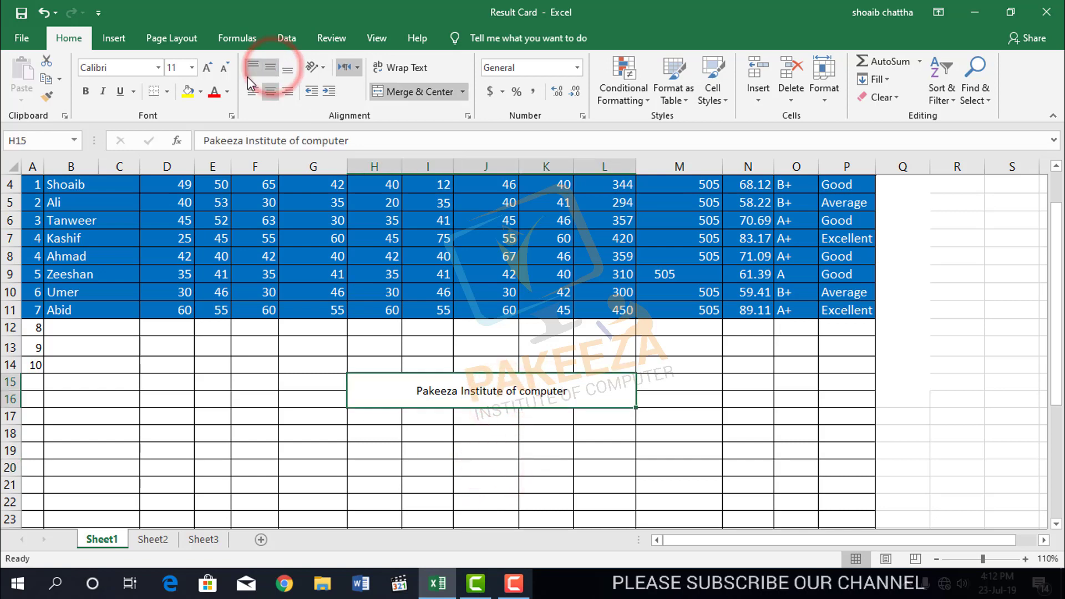
pyautogui.click(157, 67)
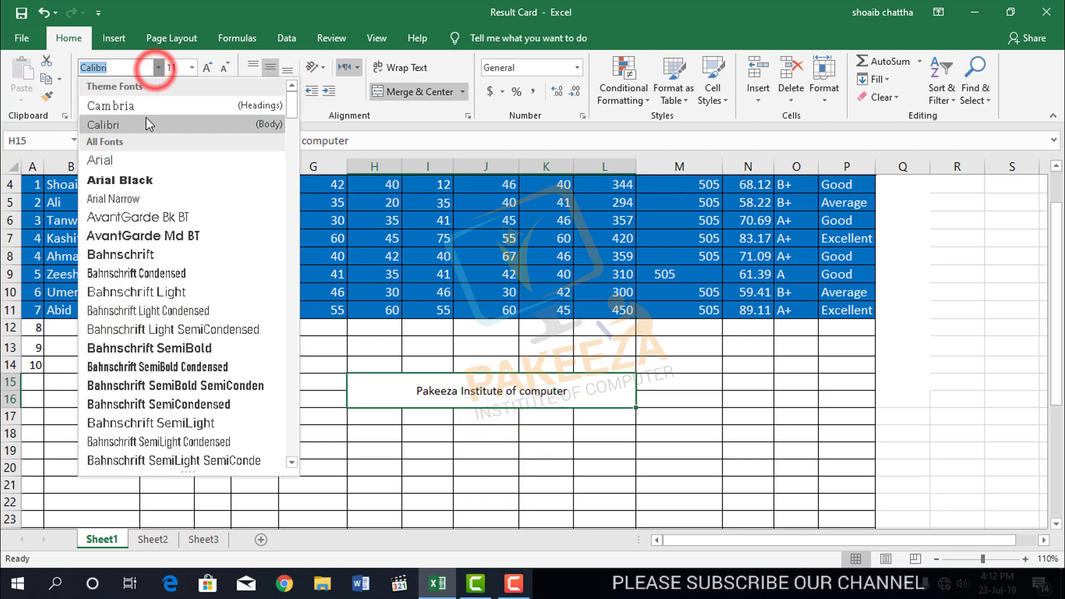
pyautogui.click(131, 184)
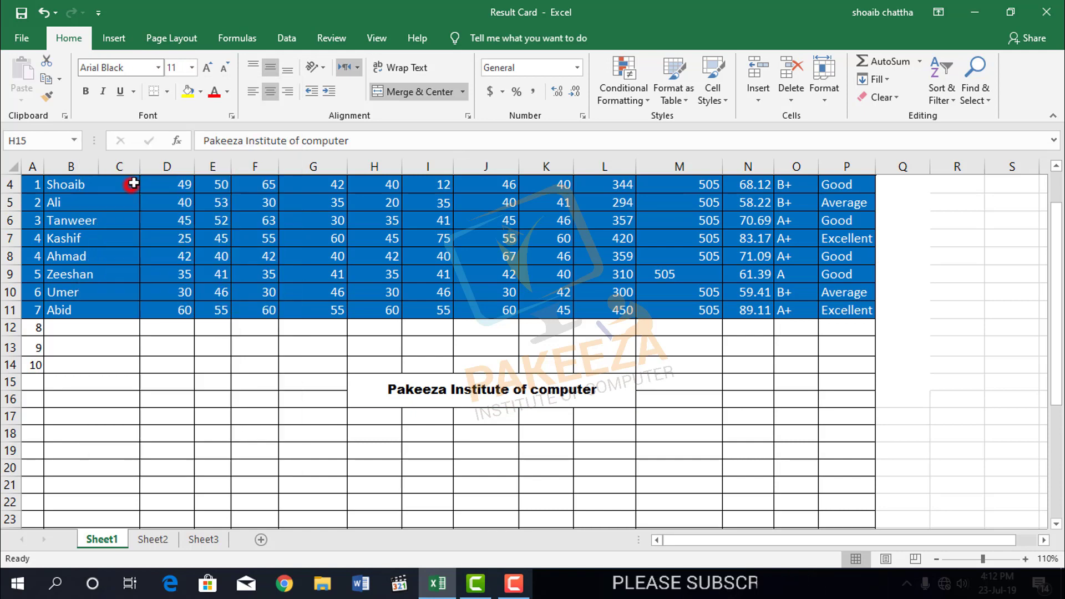
pyautogui.click(192, 67)
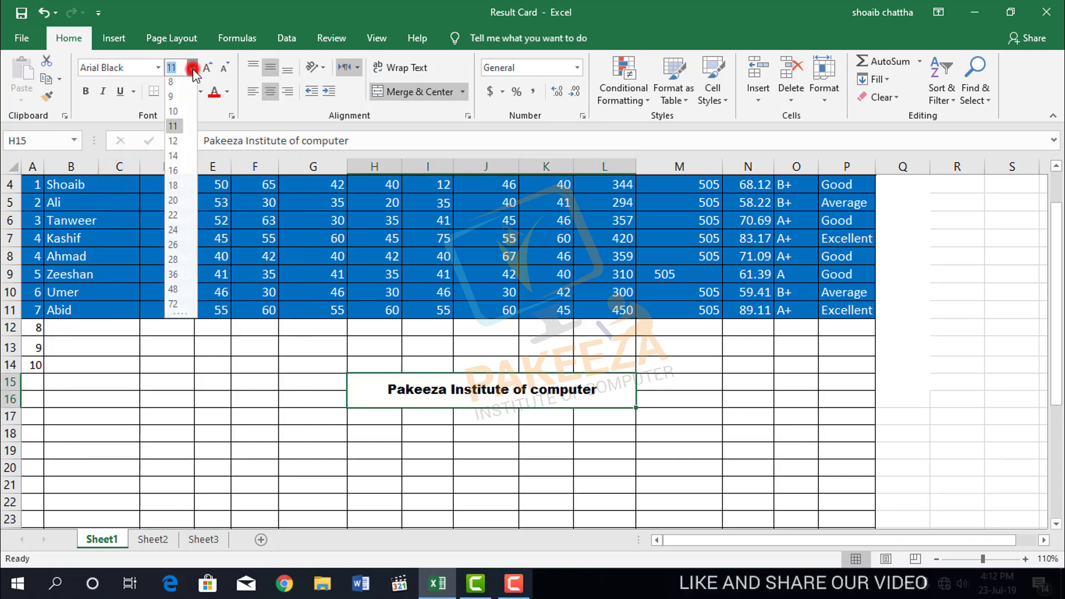
pyautogui.click(174, 159)
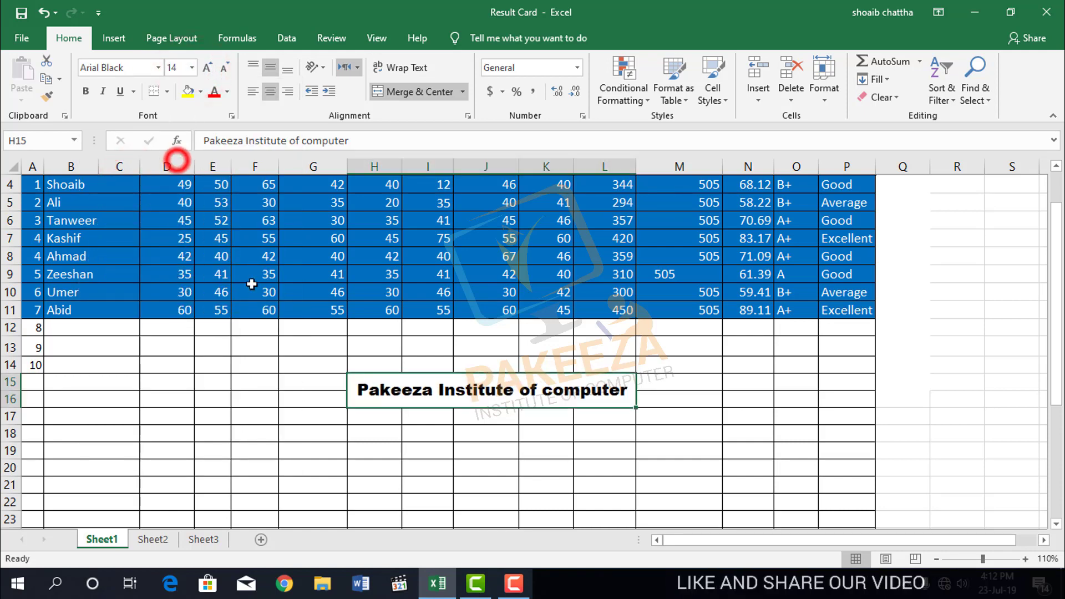
pyautogui.click(509, 420)
pyautogui.click(489, 397)
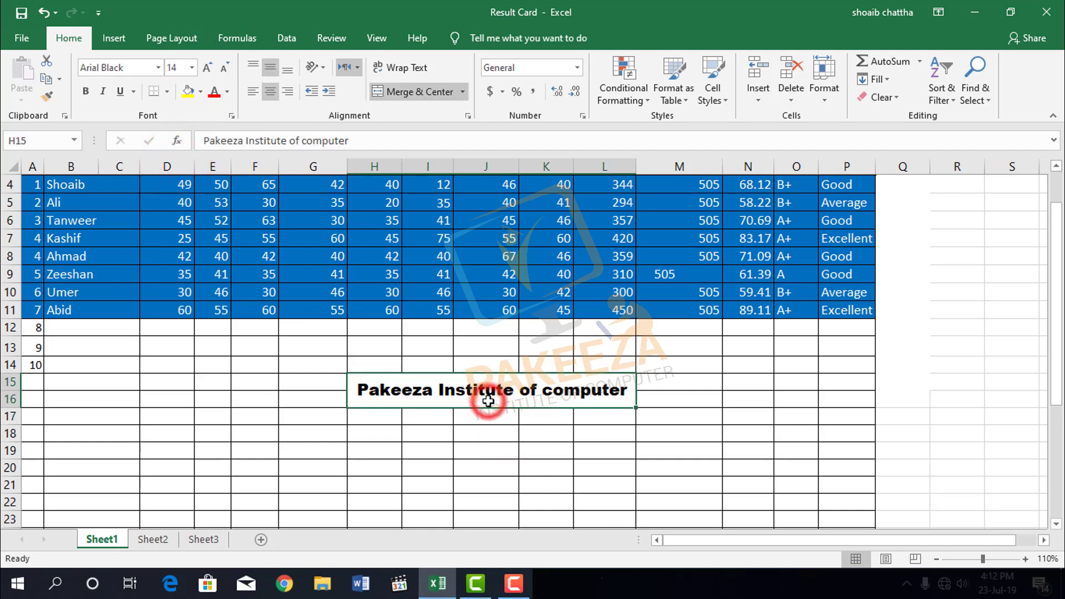
pyautogui.click(513, 470)
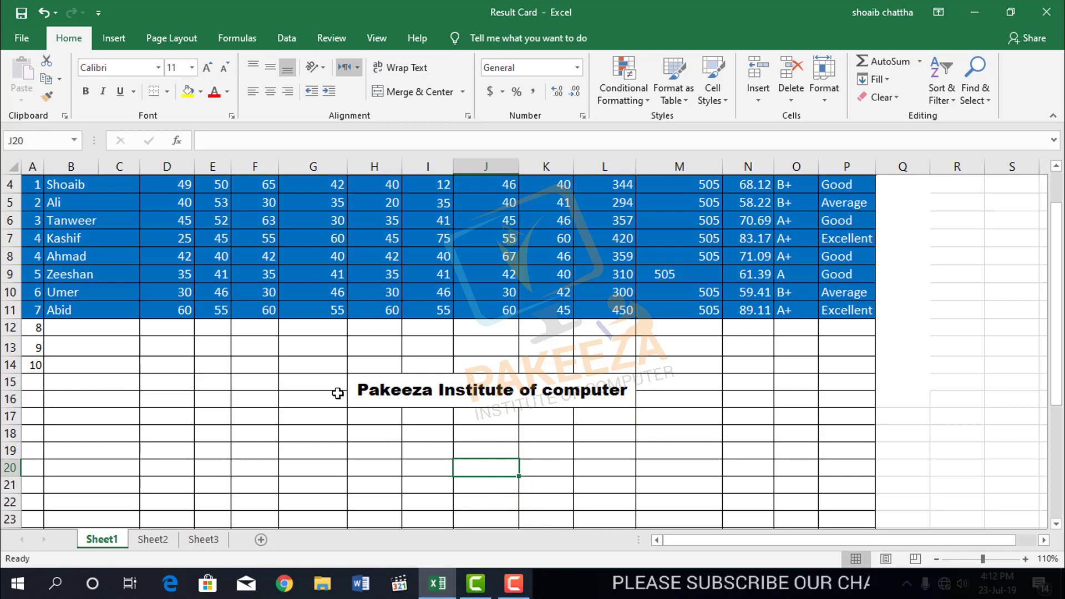
pyautogui.click(355, 381)
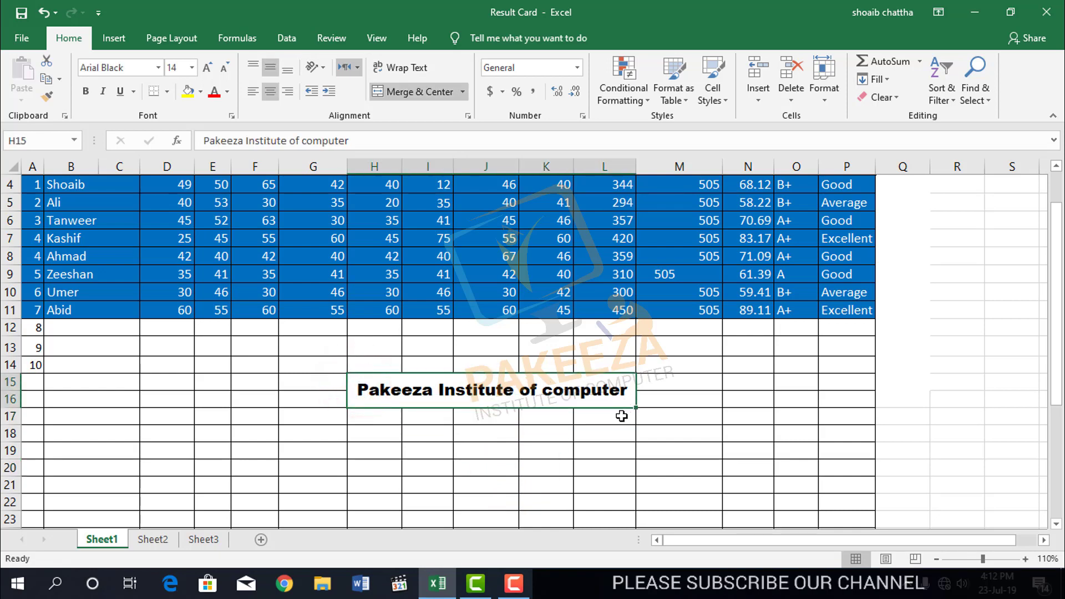
# - Apply All Borders to the merged title block
pyautogui.click(166, 91)
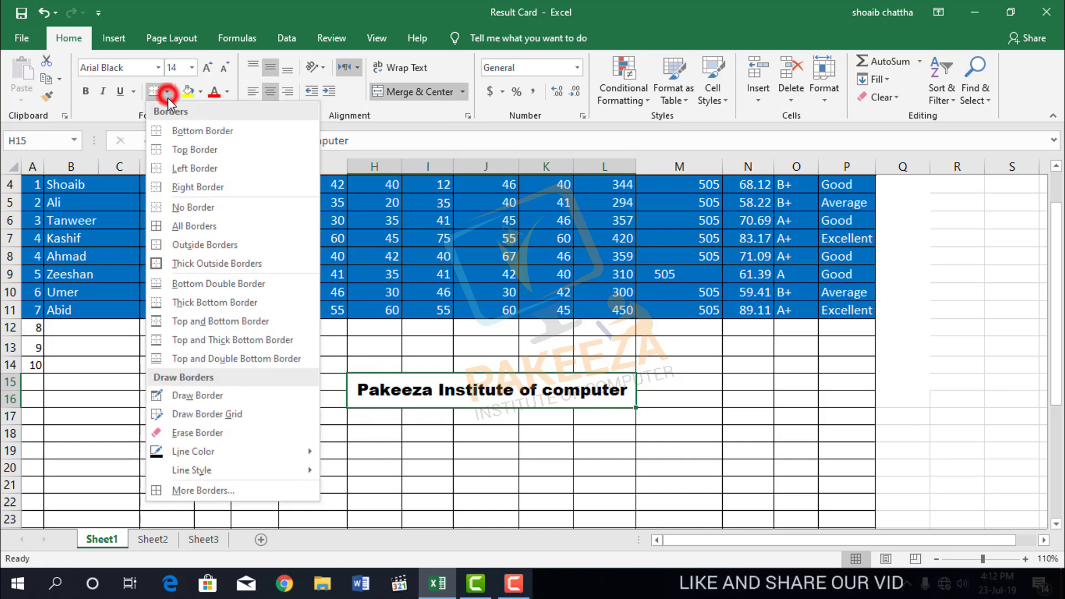
pyautogui.click(183, 226)
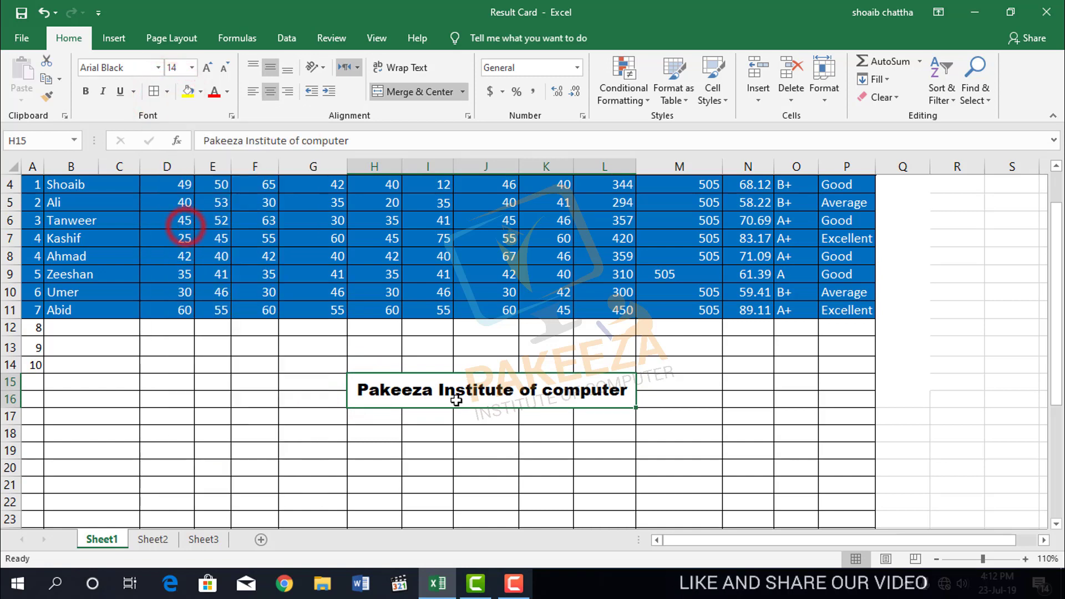
pyautogui.click(459, 432)
pyautogui.click(417, 397)
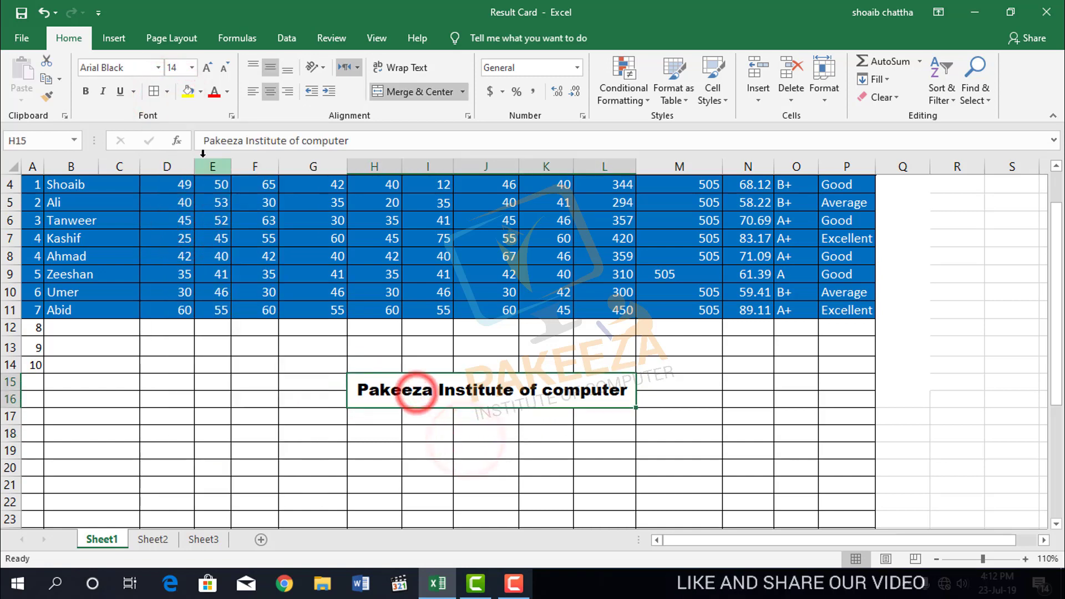
# - Switch to a thicker line style and reapply the borders around the title
pyautogui.click(167, 92)
pyautogui.moveTo(192, 471)
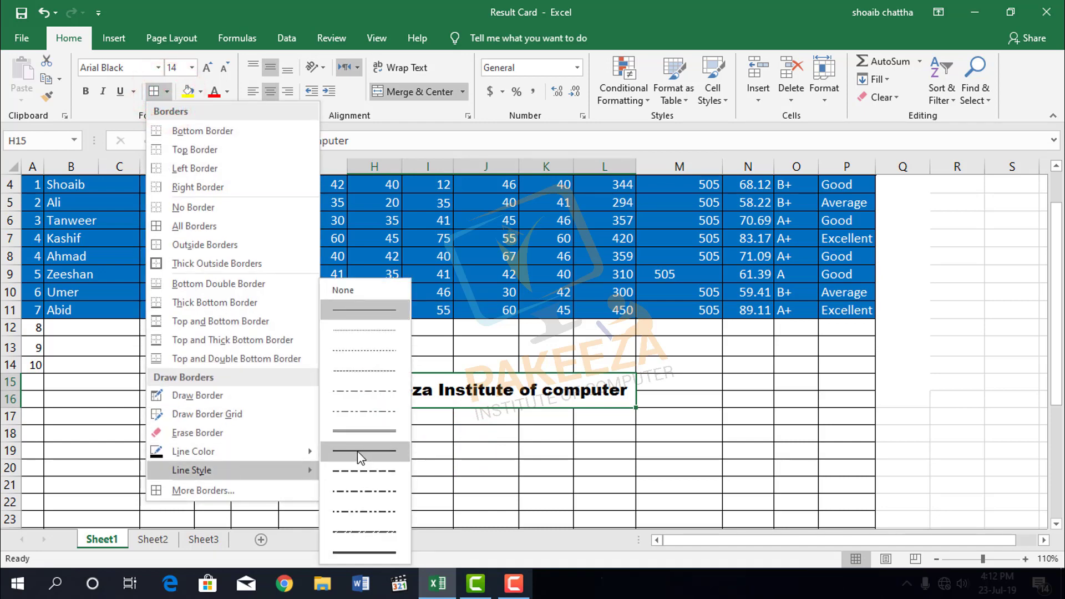
pyautogui.click(359, 430)
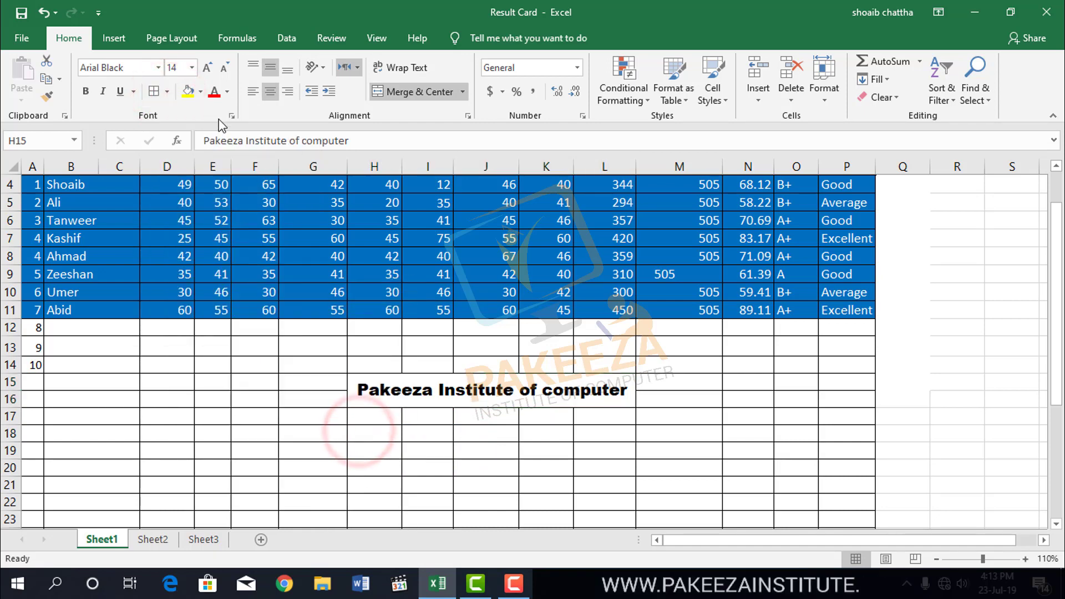
pyautogui.click(167, 92)
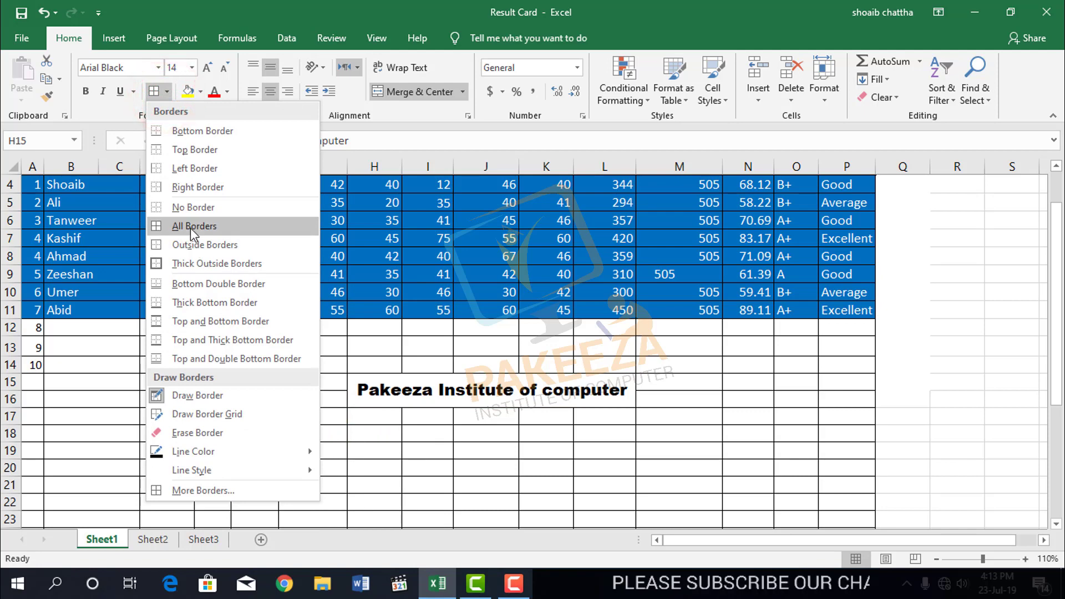
pyautogui.click(191, 228)
pyautogui.click(408, 420)
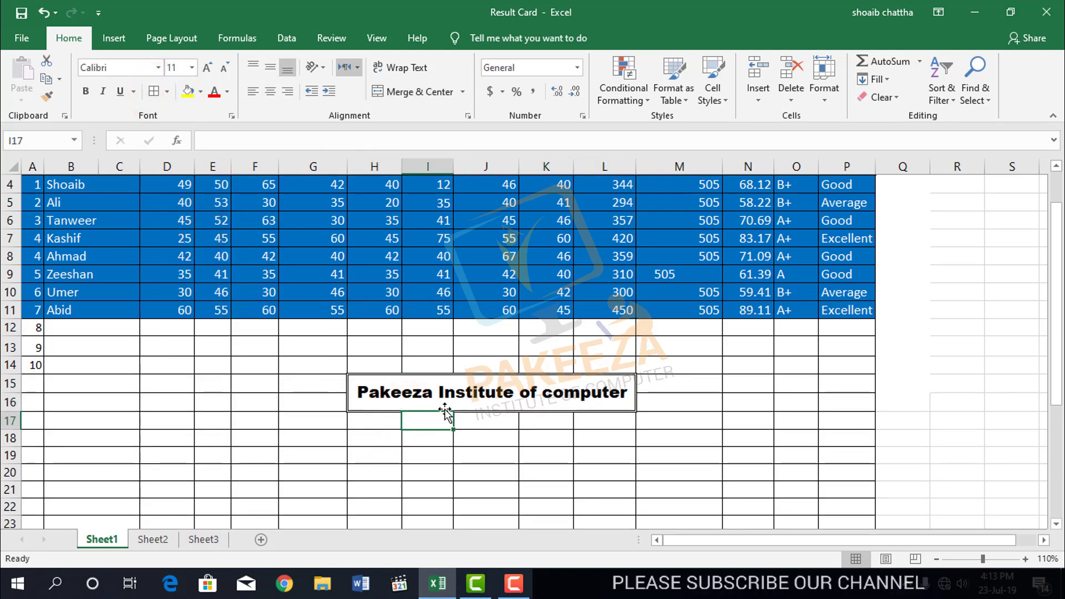
# - Select the empty range M15:O16
pyautogui.click(463, 93)
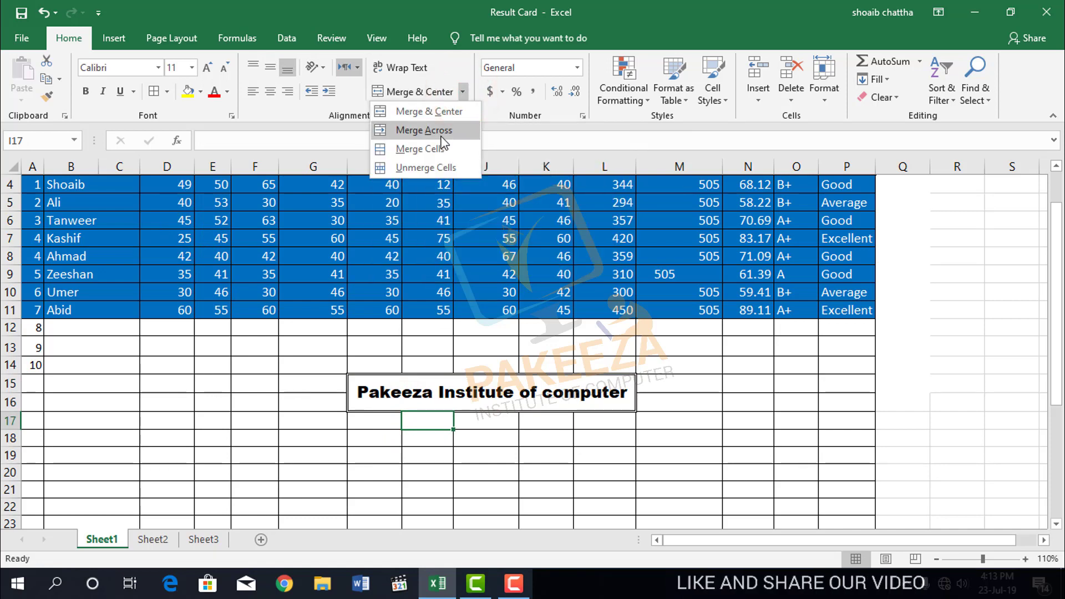
pyautogui.click(419, 131)
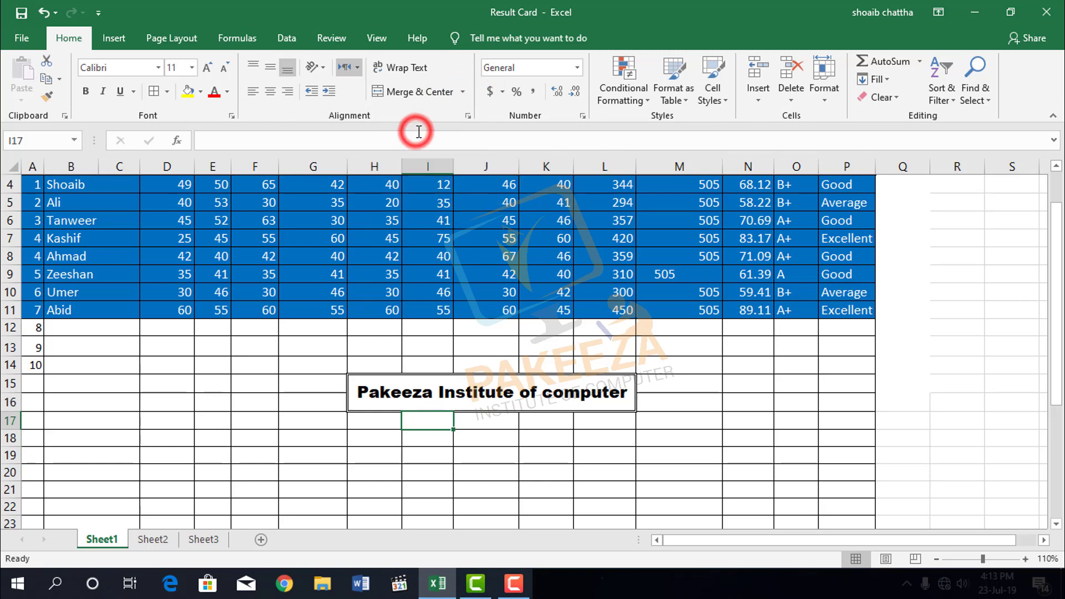
pyautogui.click(464, 368)
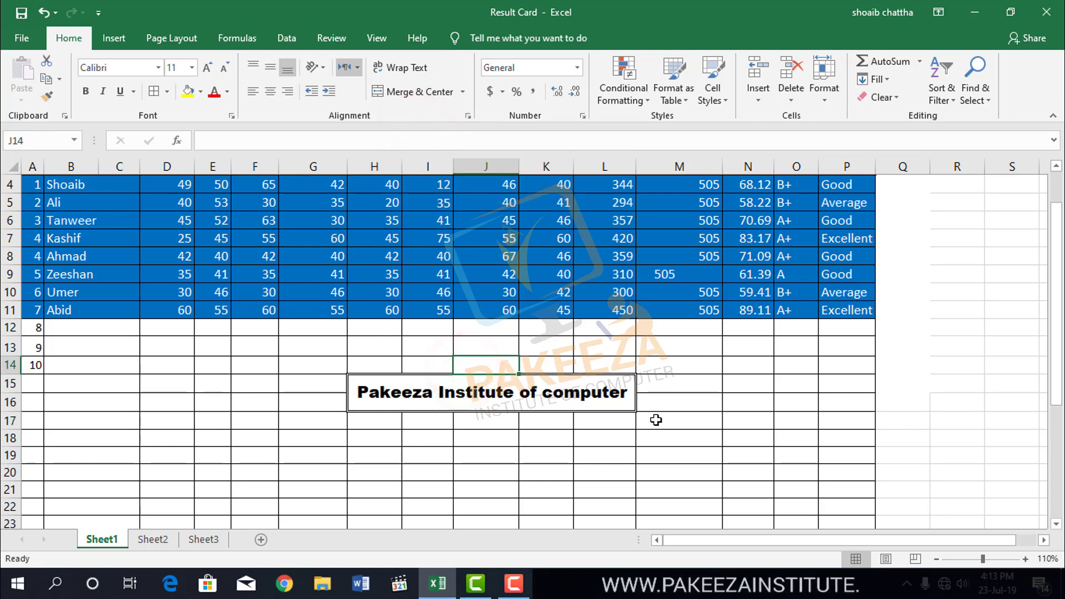
pyautogui.click(656, 420)
pyautogui.moveTo(656, 385); pyautogui.dragTo(790, 407)
# - Apply Merge Across to M15:O16, undo it, then apply Merge Across again
pyautogui.click(462, 93)
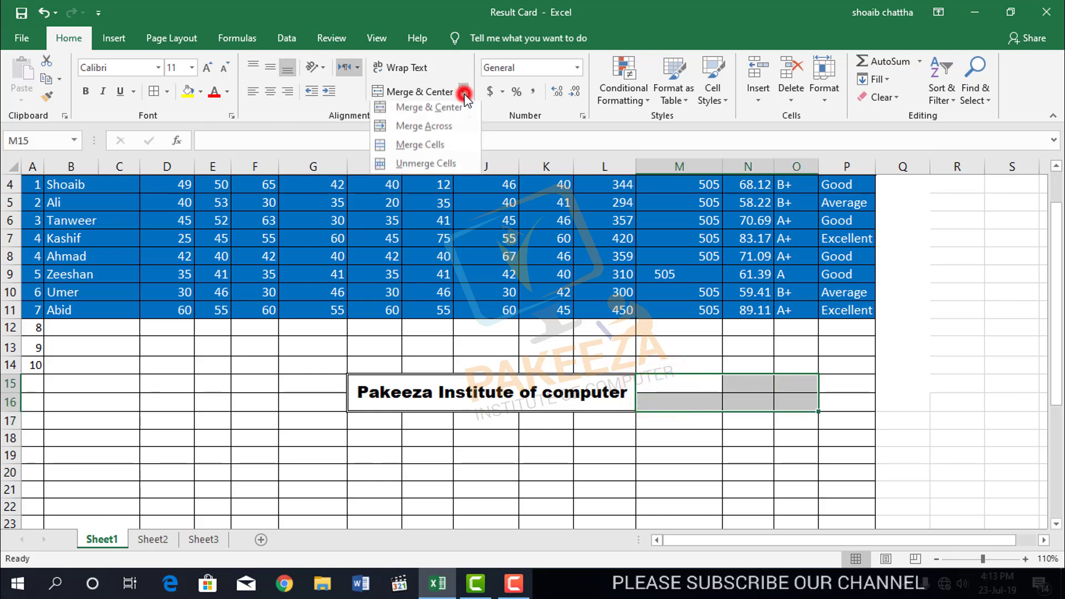
pyautogui.click(448, 130)
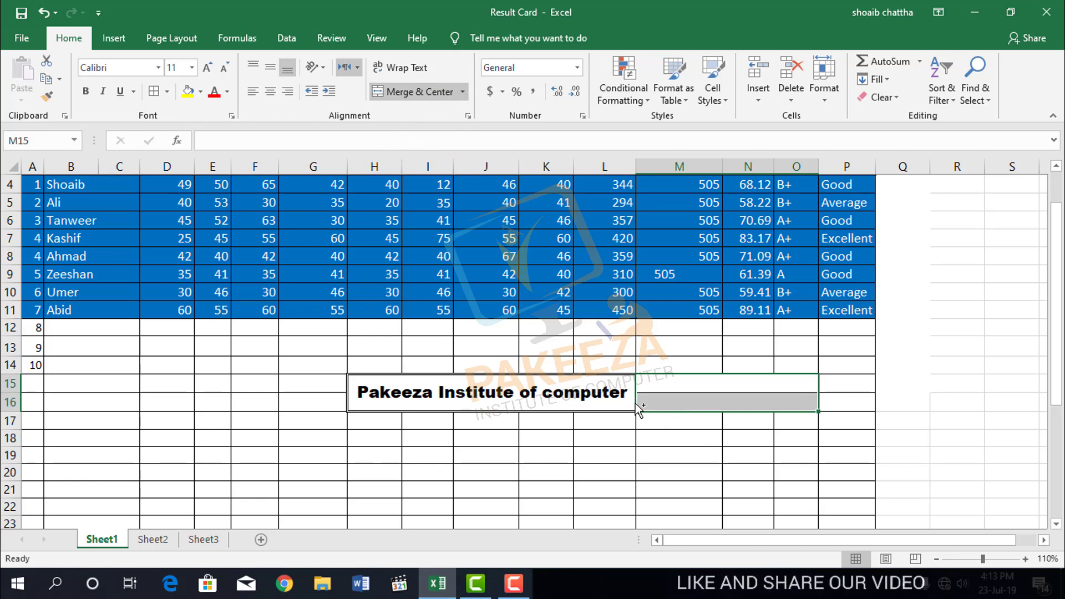
pyautogui.hotkey('ctrl', 'z')
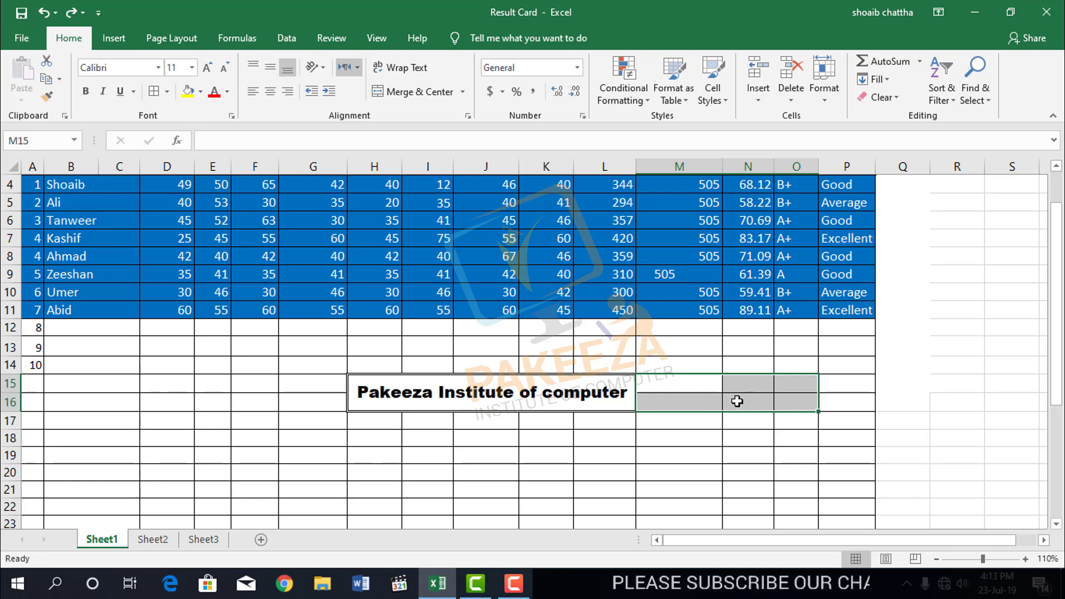
pyautogui.click(462, 93)
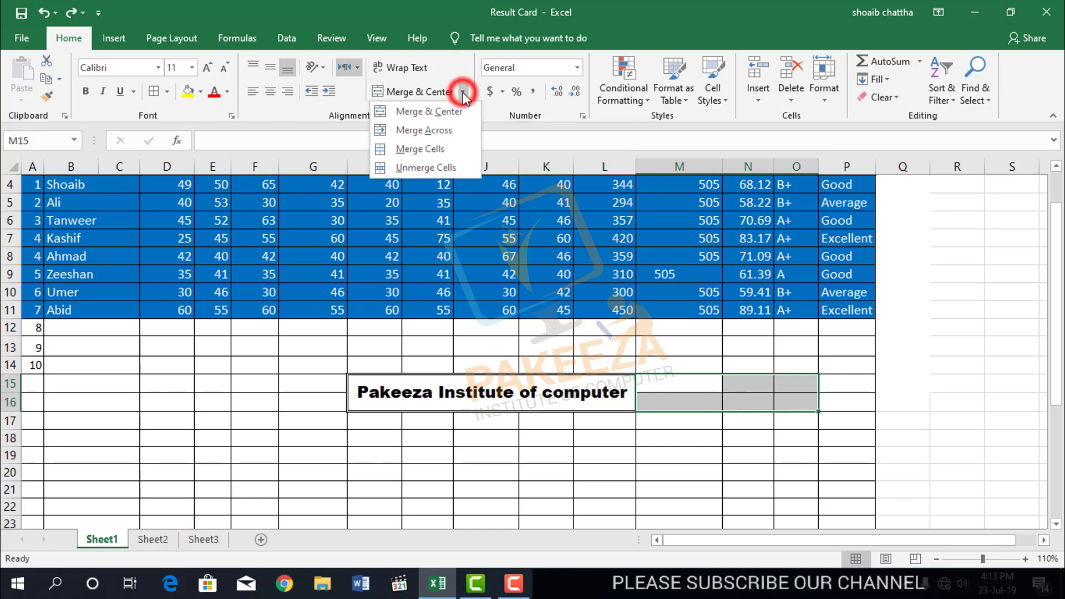
pyautogui.click(444, 131)
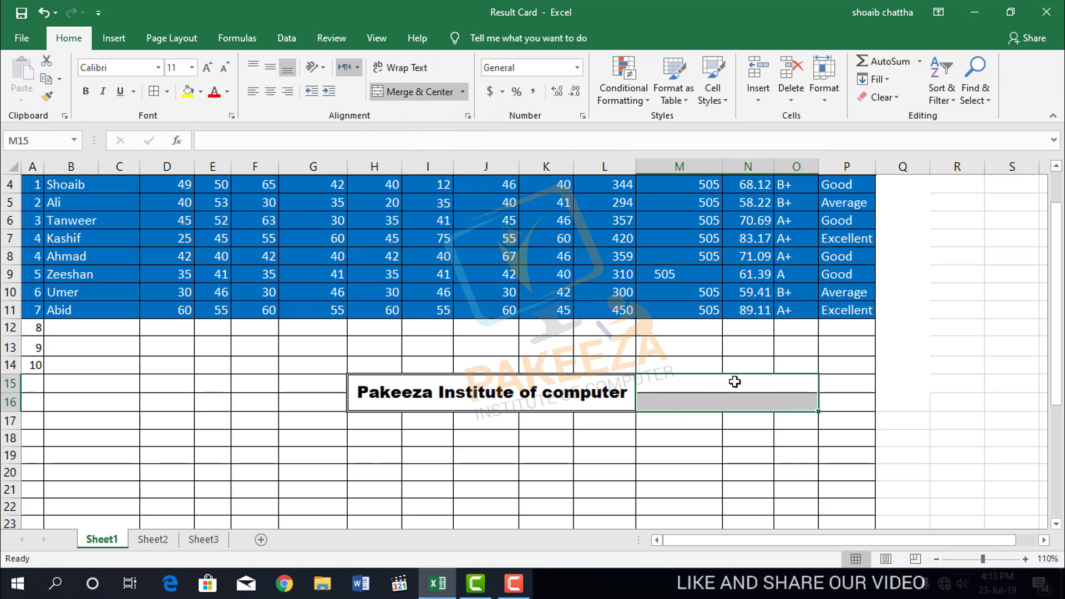
# - Check the merged cells in rows 15 and 16 and review the merge options without changes
pyautogui.click(744, 387)
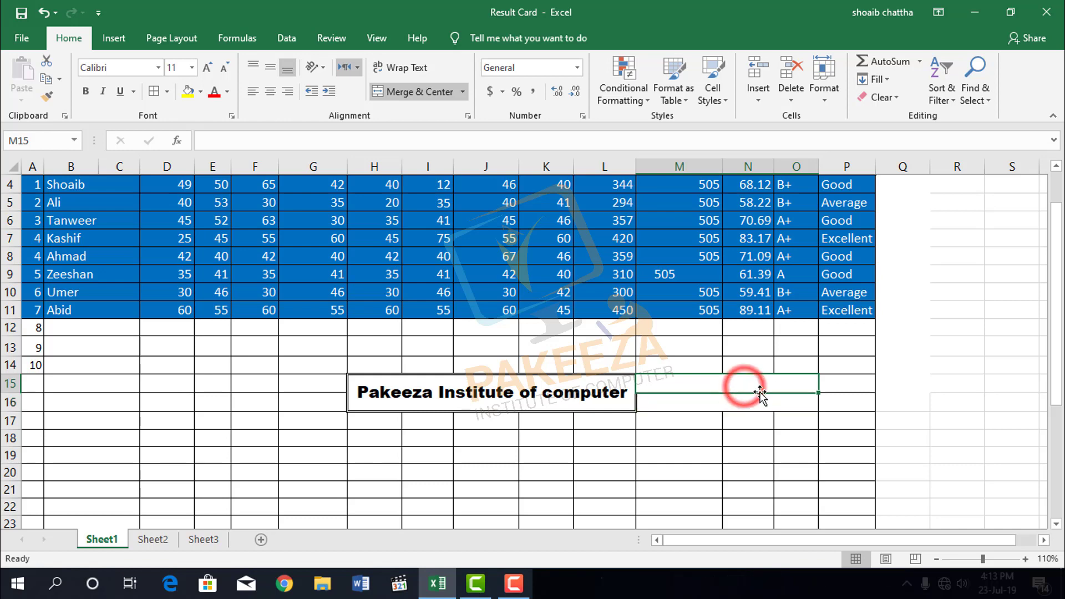
pyautogui.click(725, 402)
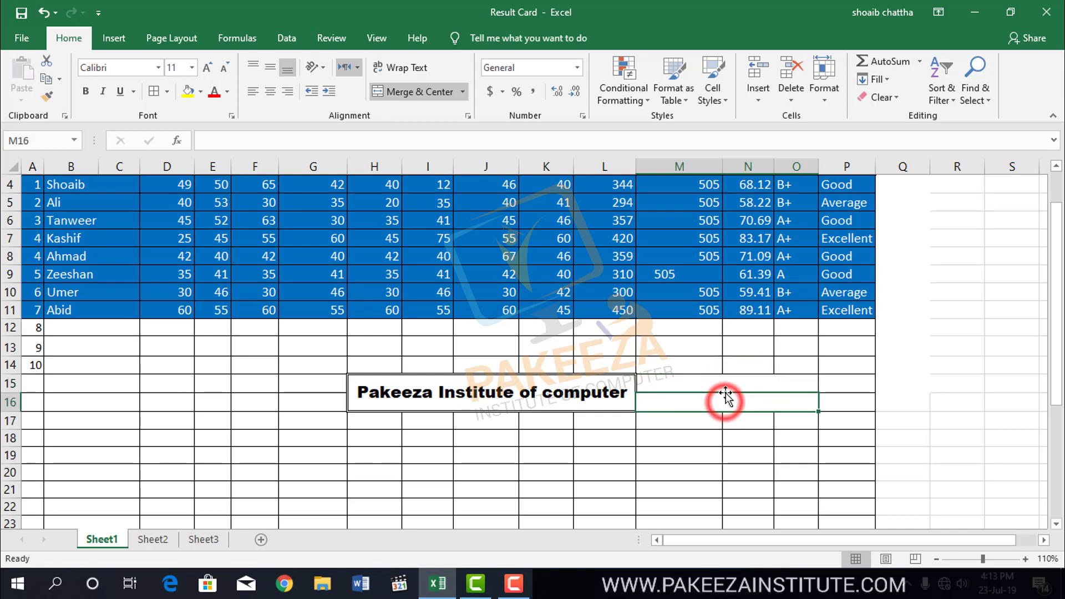
pyautogui.click(464, 92)
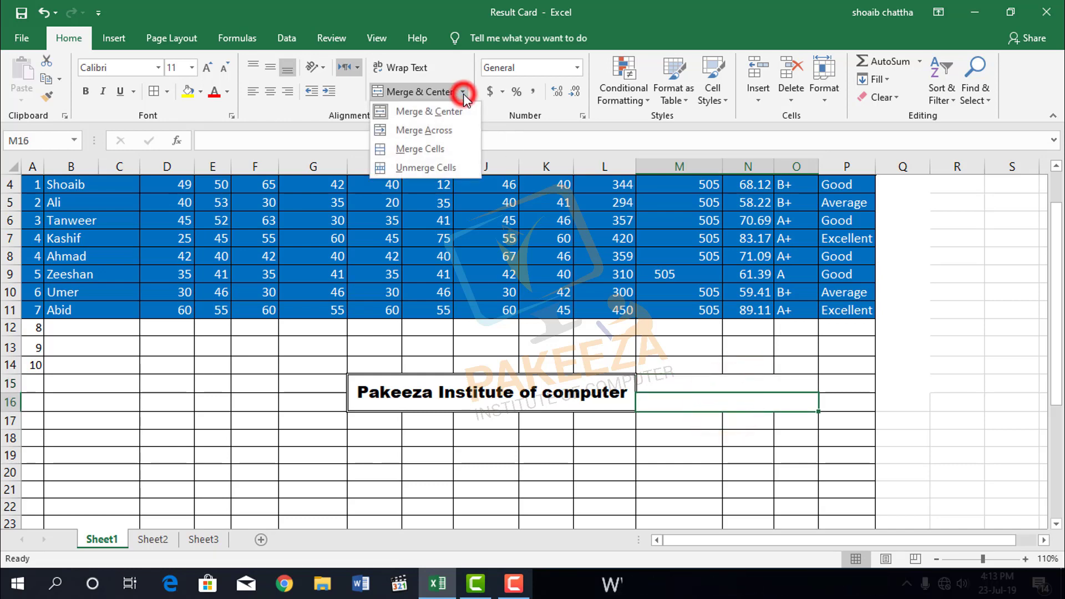
pyautogui.click(559, 482)
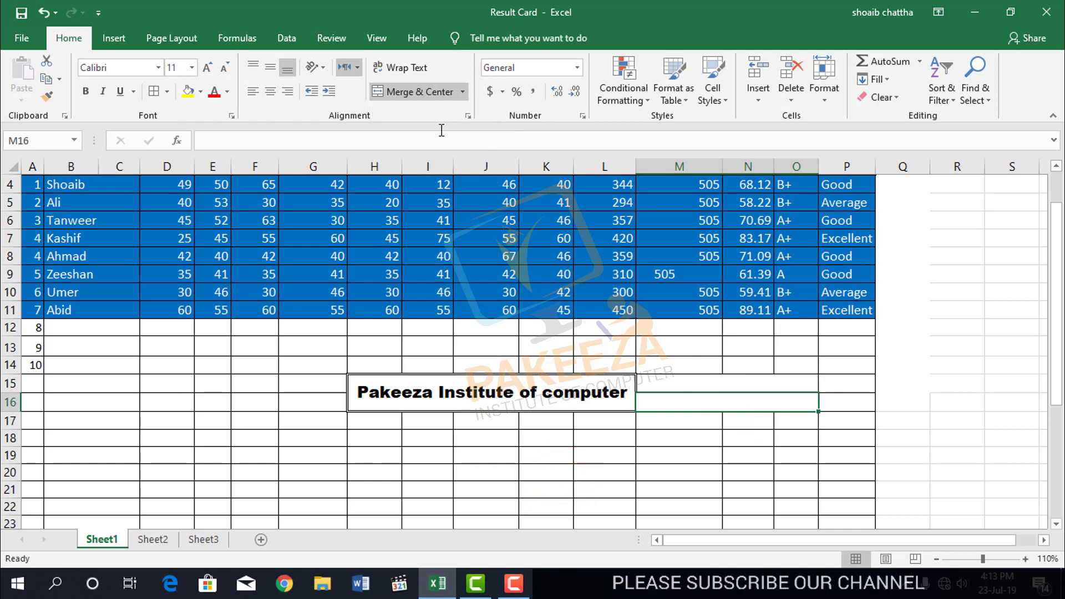
pyautogui.click(463, 93)
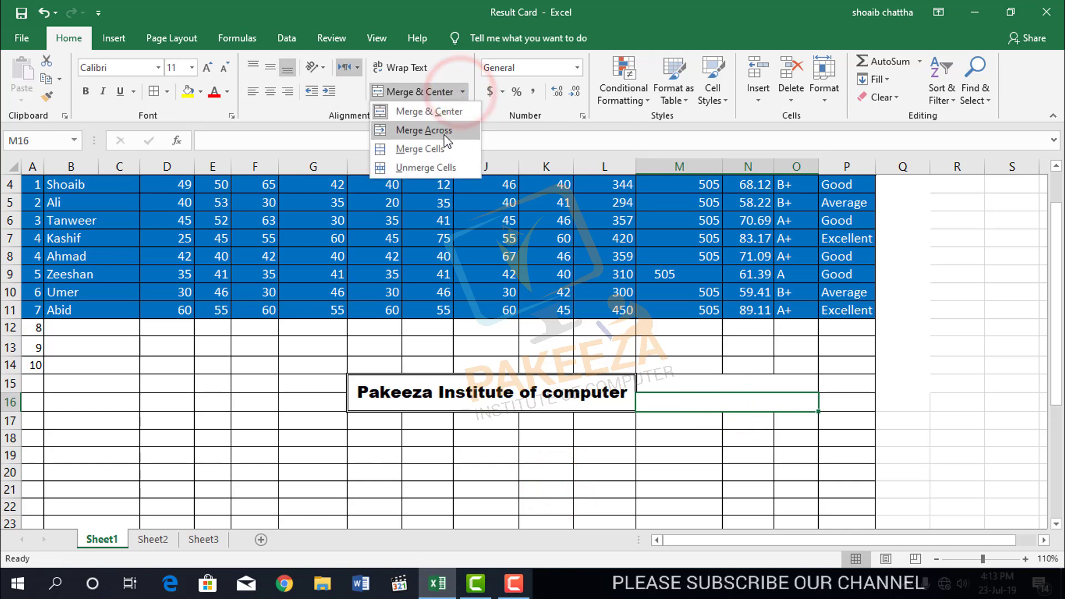
pyautogui.click(511, 485)
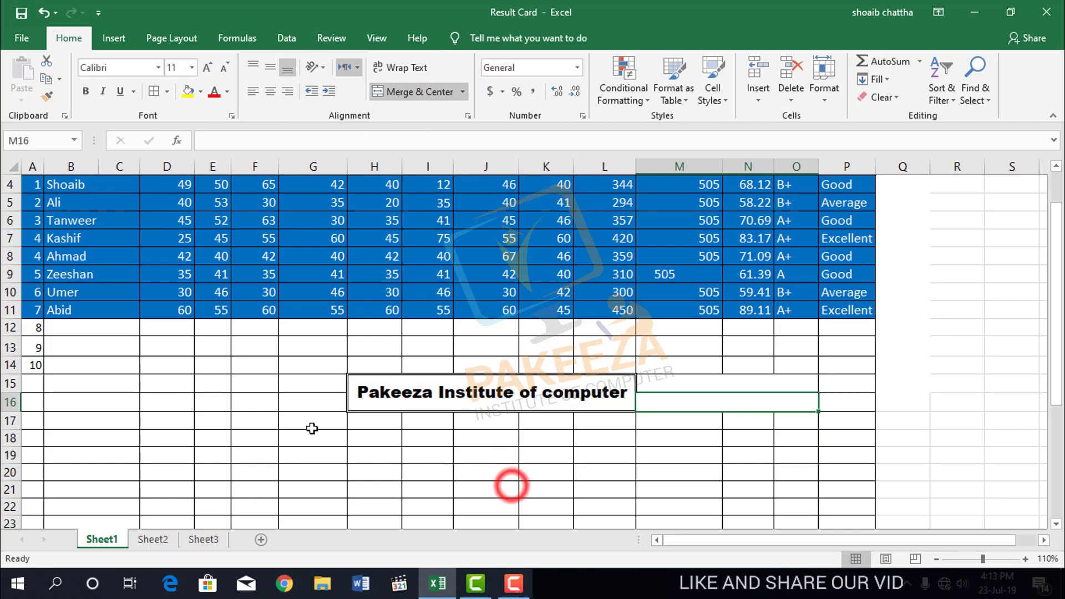
pyautogui.click(215, 386)
# - Merge the empty block E15:F17 into one cell, then reselect it to show the merge options
pyautogui.moveTo(252, 410); pyautogui.dragTo(250, 427)
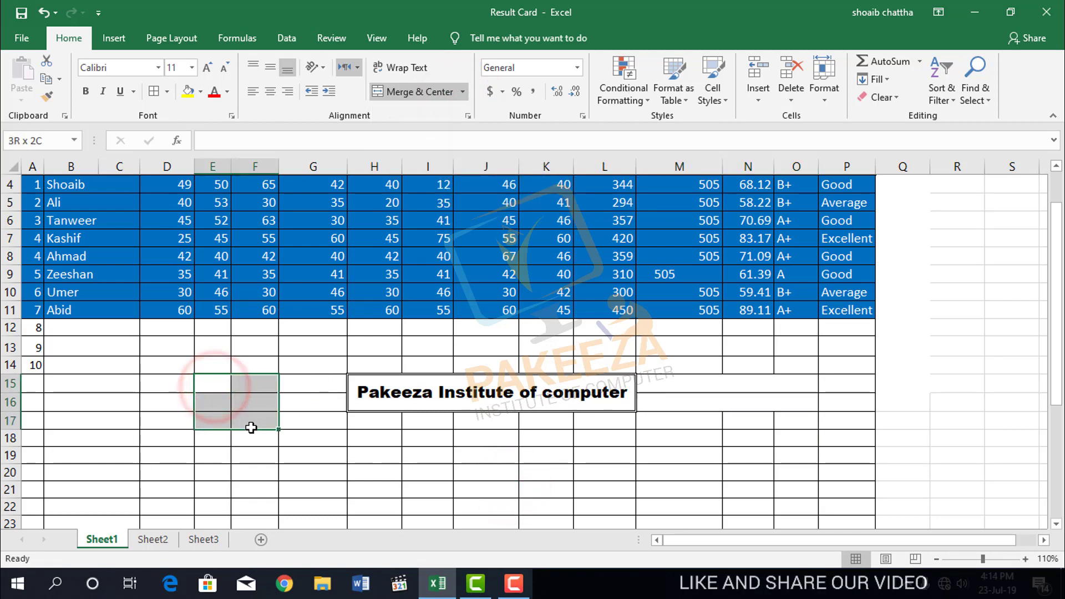
pyautogui.click(462, 92)
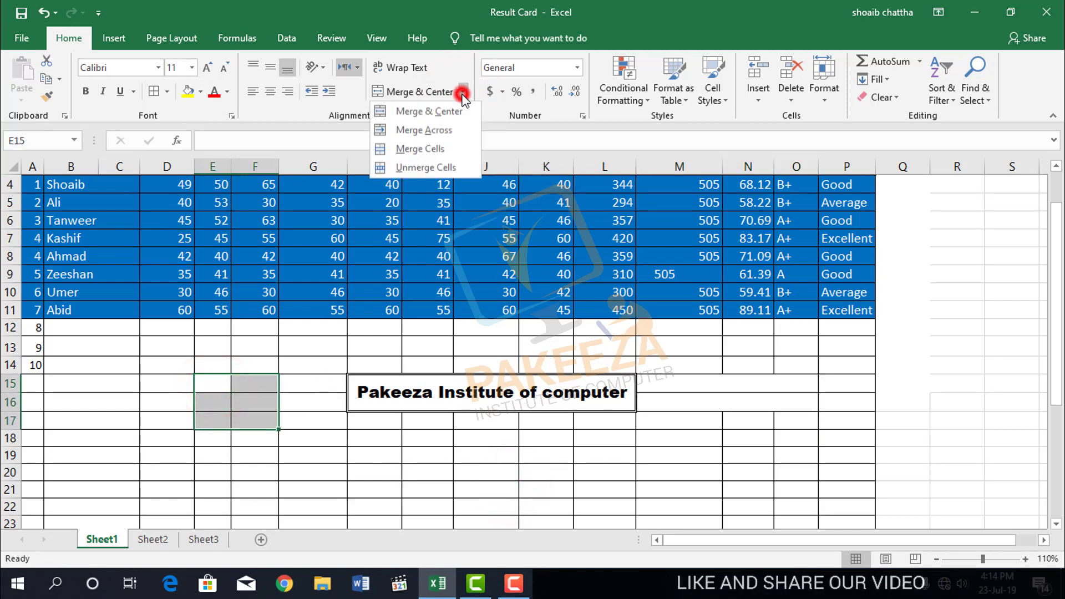
pyautogui.click(438, 150)
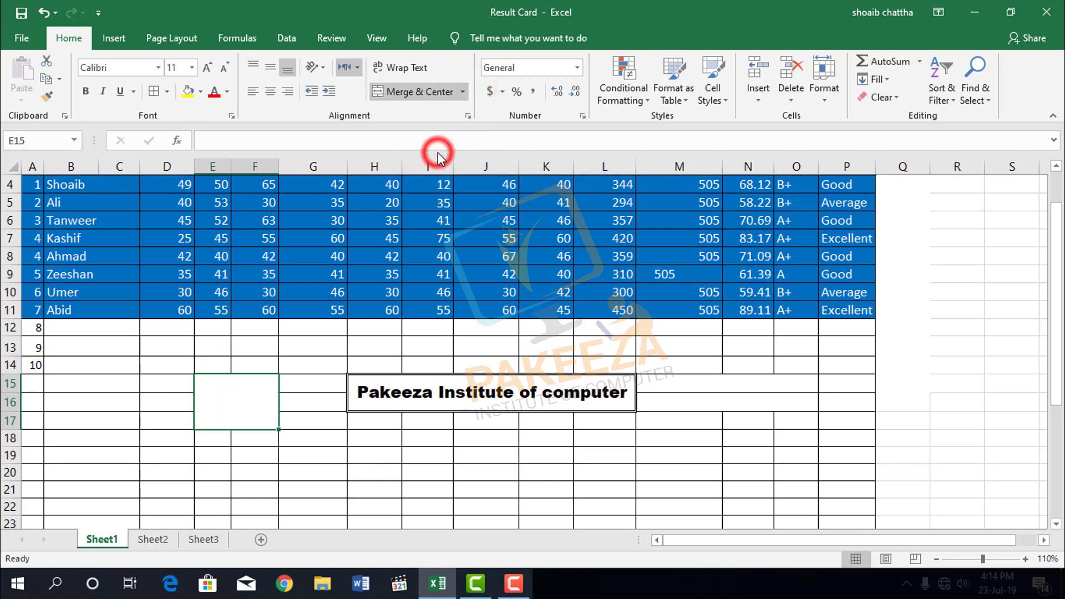
pyautogui.click(304, 417)
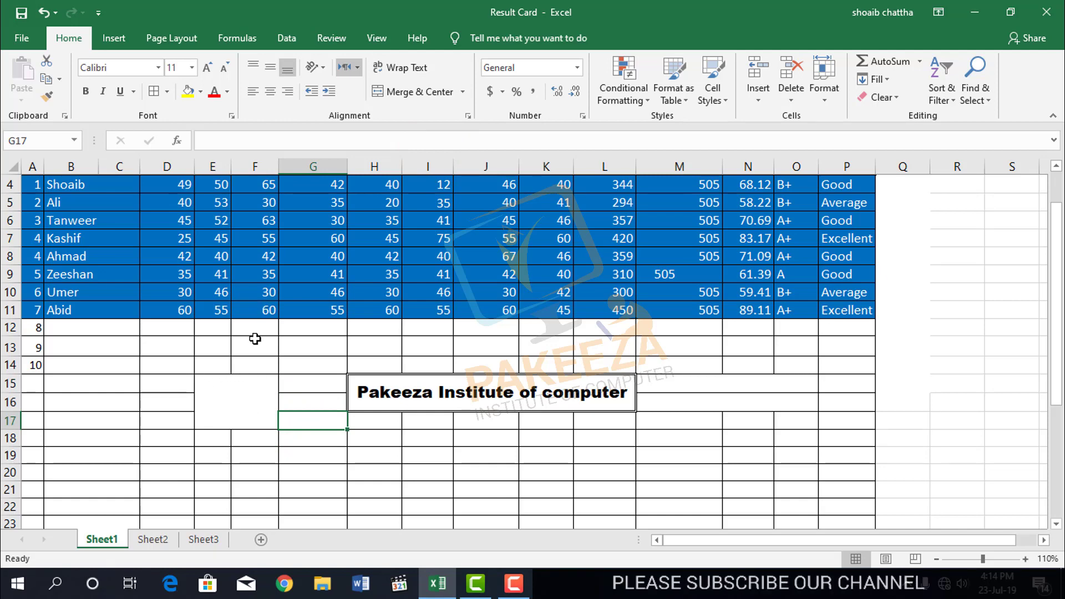
pyautogui.click(236, 397)
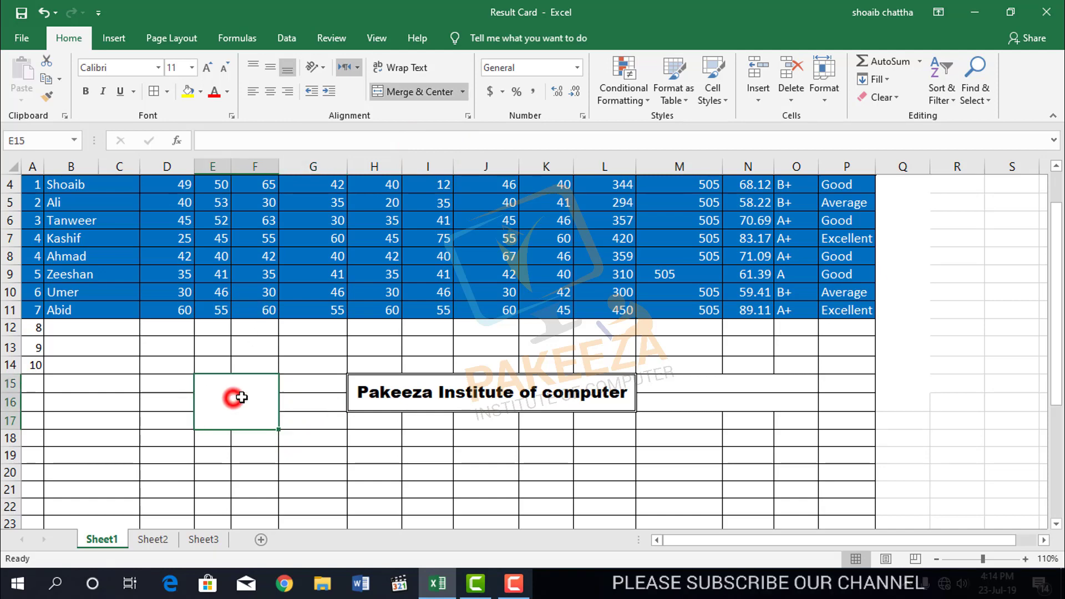
pyautogui.click(463, 92)
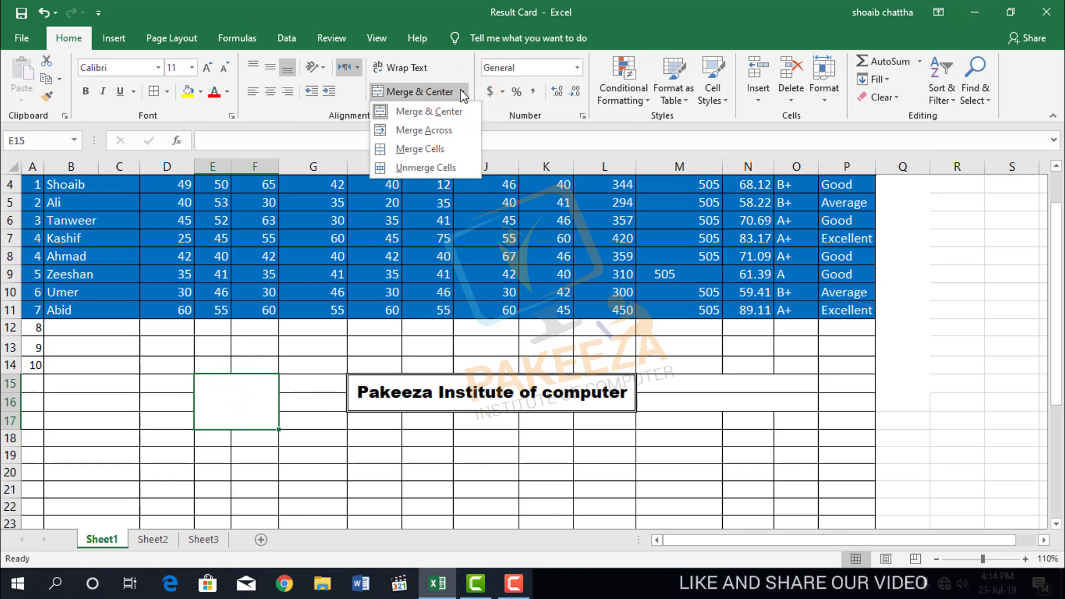
# - Unmerge E15:F17 and confirm each of its cells is selectable on its own
pyautogui.click(418, 167)
pyautogui.click(298, 396)
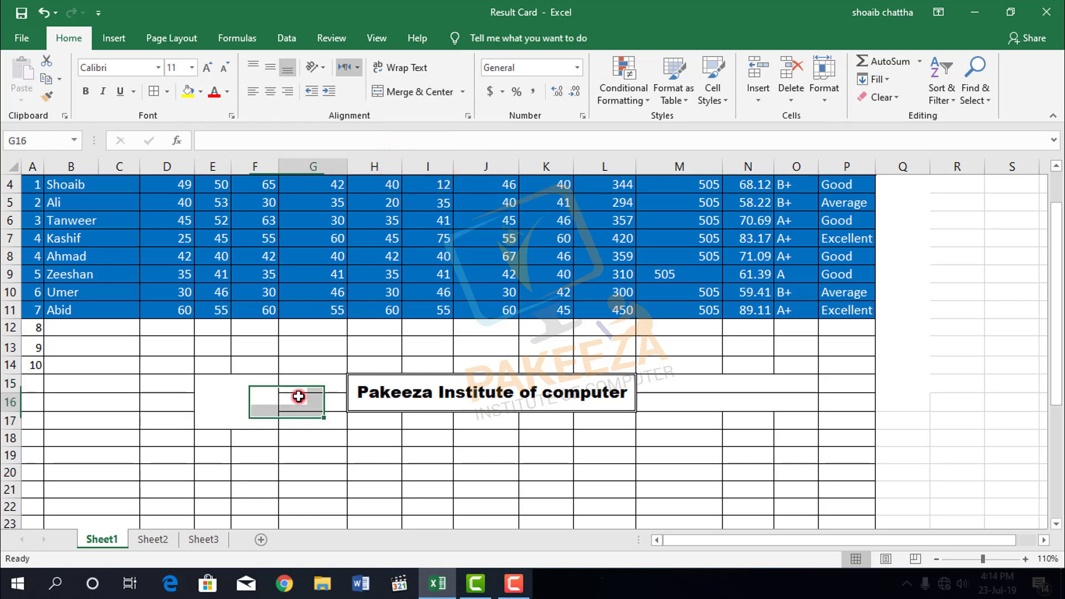
pyautogui.click(254, 390)
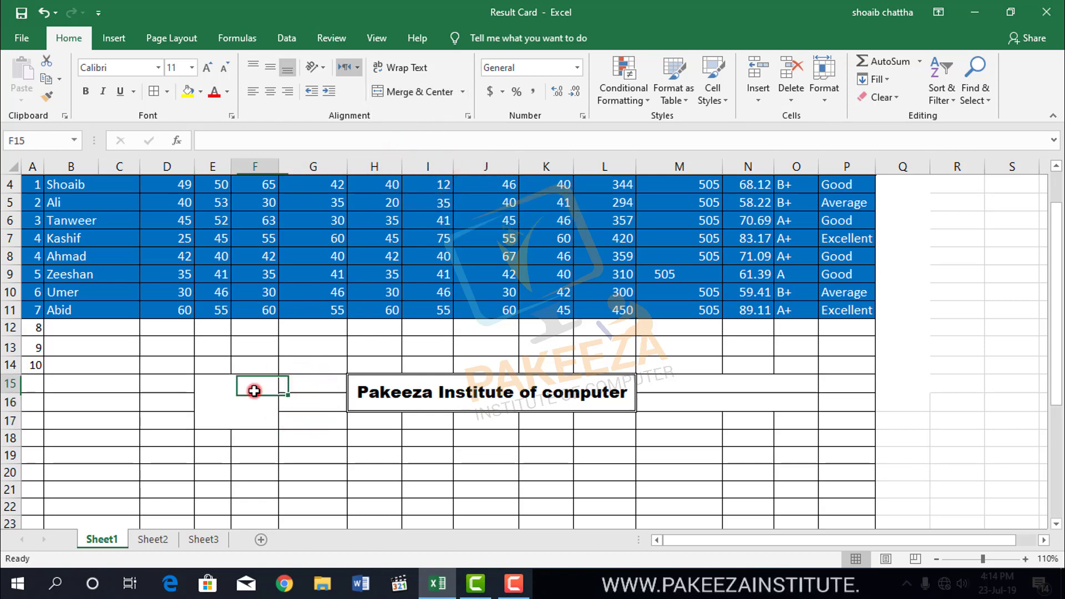
pyautogui.click(221, 383)
pyautogui.click(220, 402)
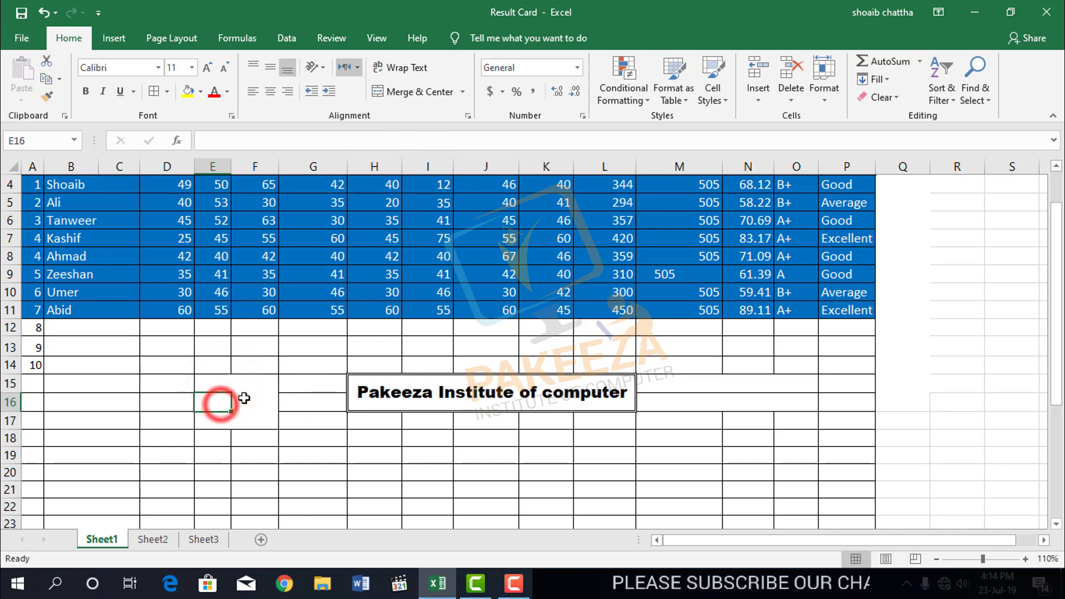
pyautogui.click(255, 387)
pyautogui.click(215, 384)
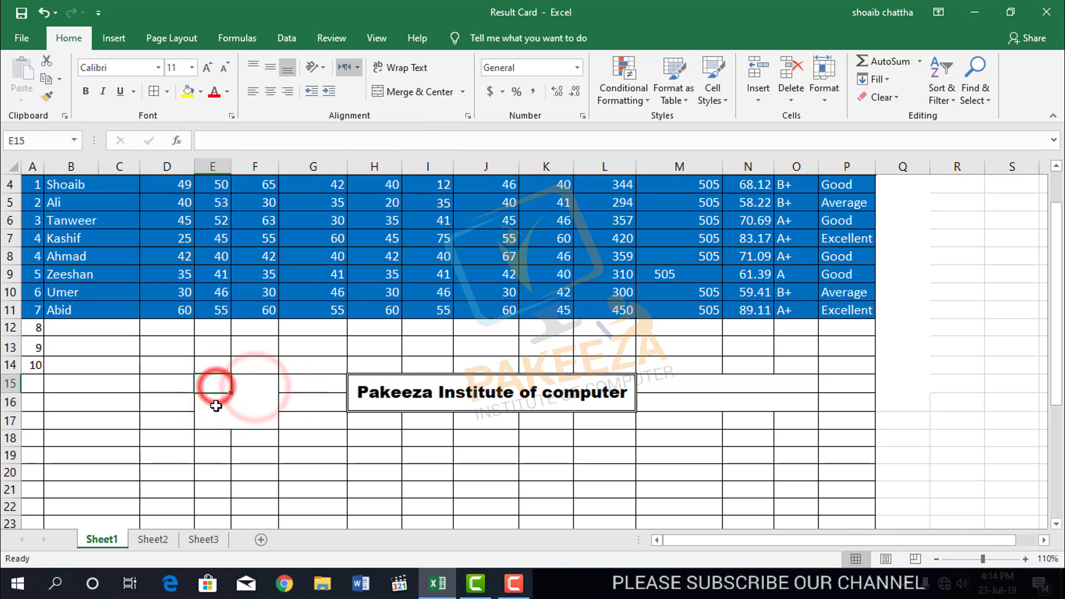
pyautogui.click(216, 404)
pyautogui.click(250, 400)
pyautogui.click(254, 421)
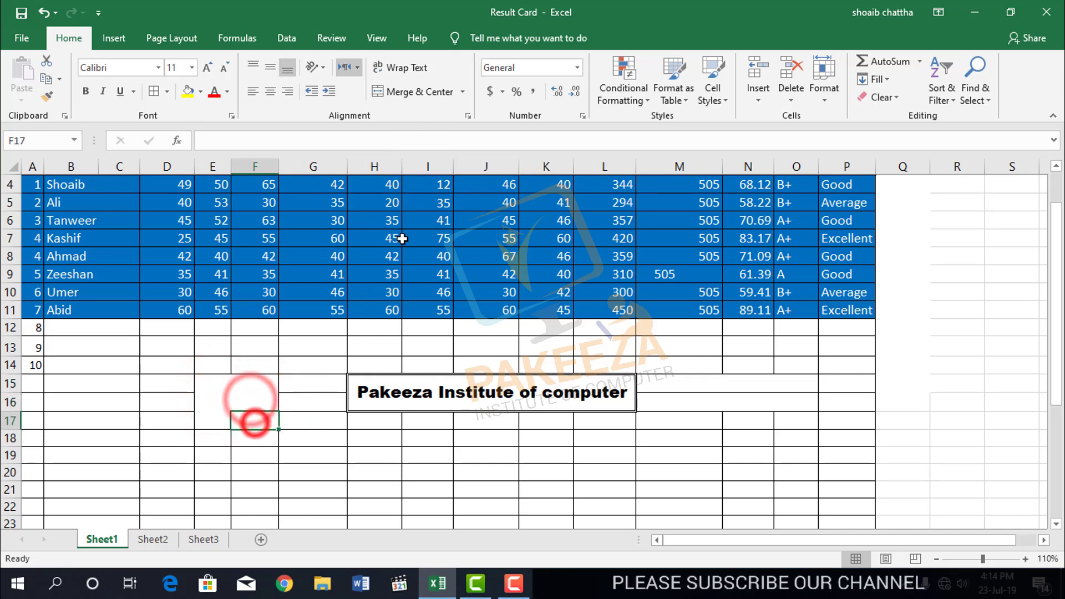
# - Centre-align F17, then reselect the range E15:F17
pyautogui.click(454, 93)
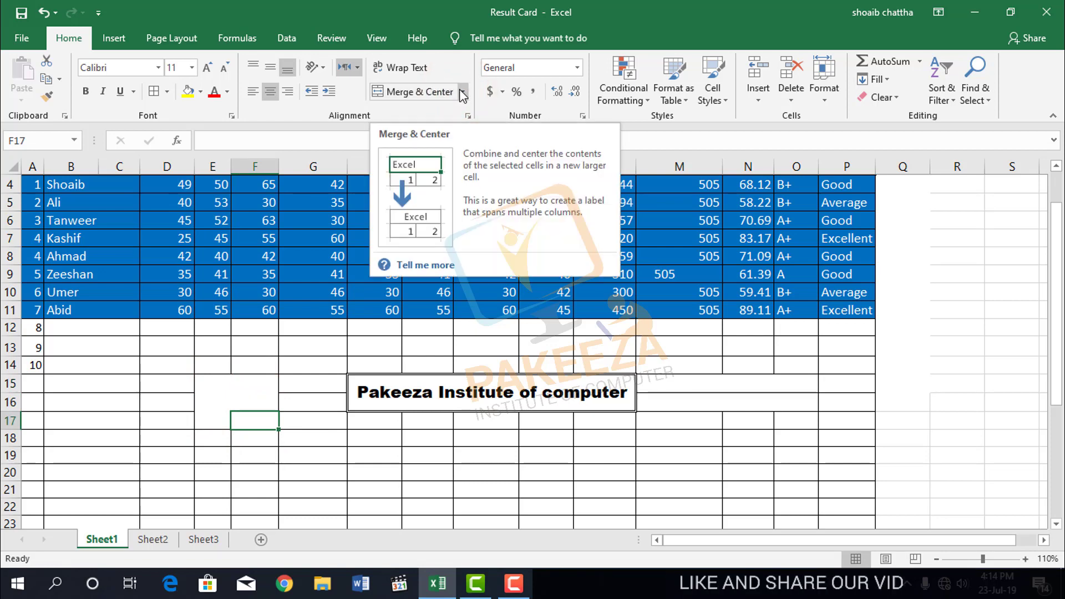
pyautogui.click(462, 92)
pyautogui.click(437, 148)
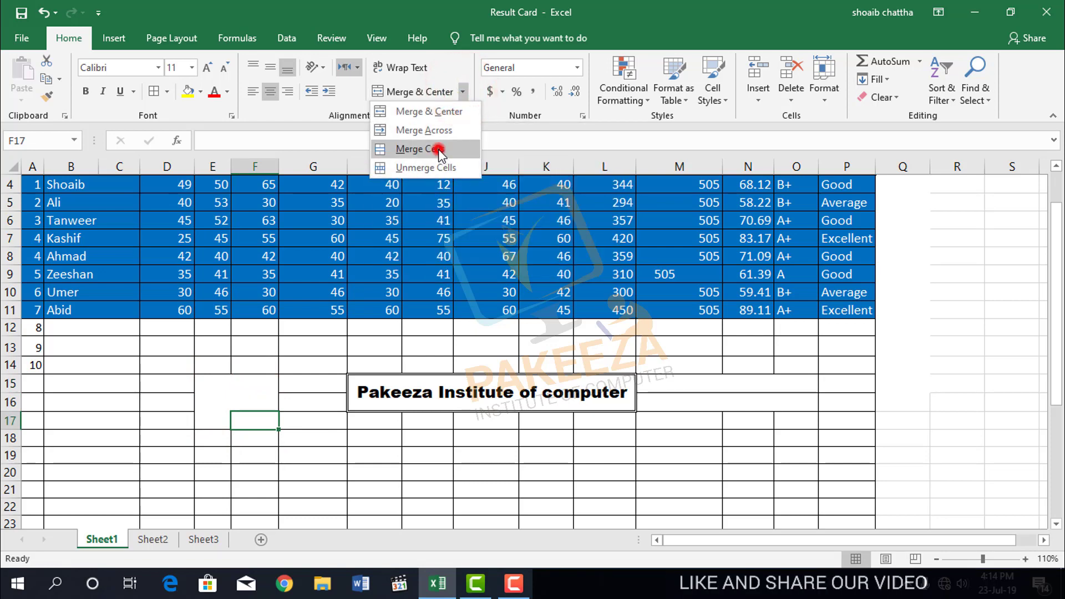
pyautogui.click(241, 398)
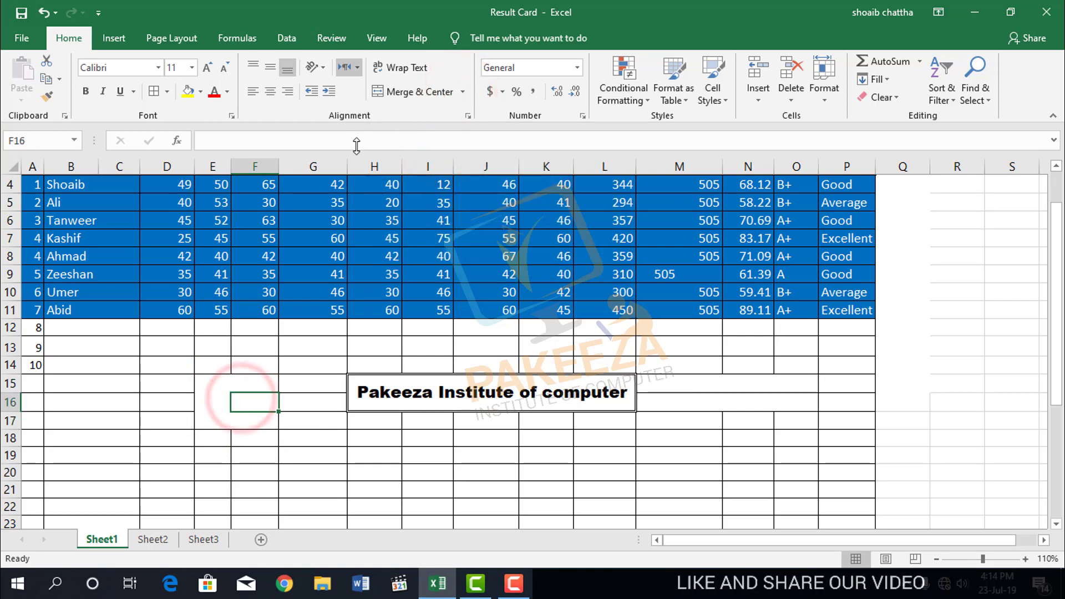
pyautogui.click(245, 440)
pyautogui.moveTo(205, 381); pyautogui.dragTo(254, 423)
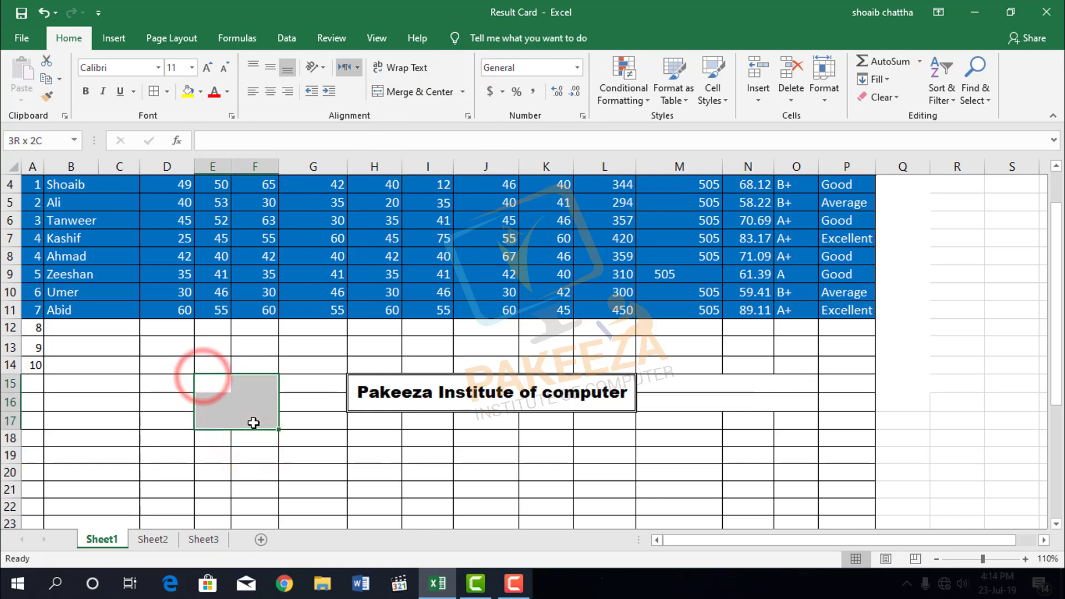
# - Merge E15:F17 into a single cell with Merge Cells and check the merged block
pyautogui.click(463, 92)
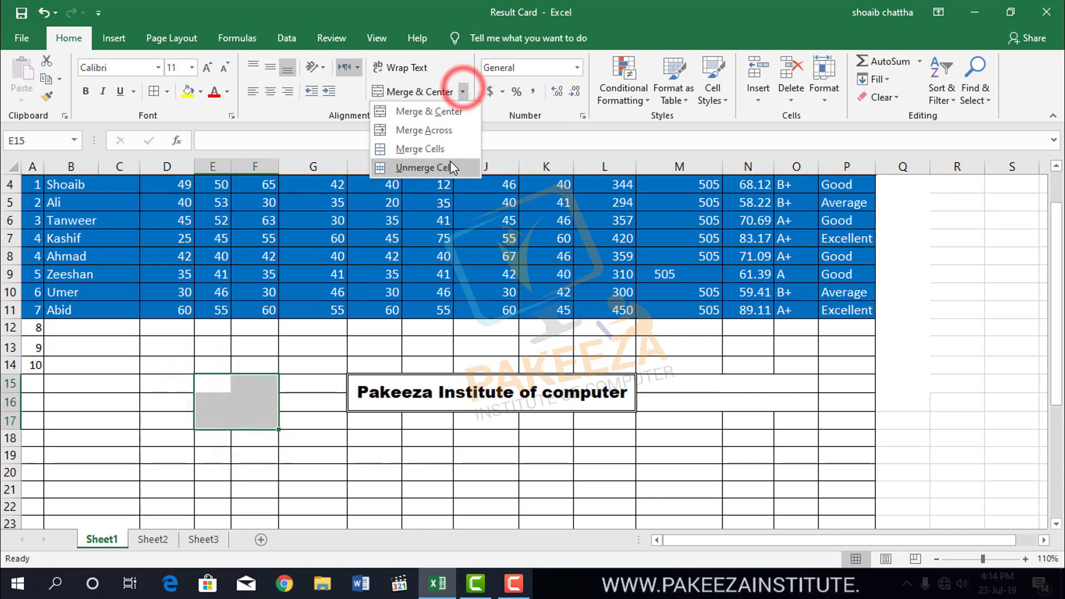
pyautogui.click(427, 148)
pyautogui.click(300, 417)
pyautogui.click(232, 399)
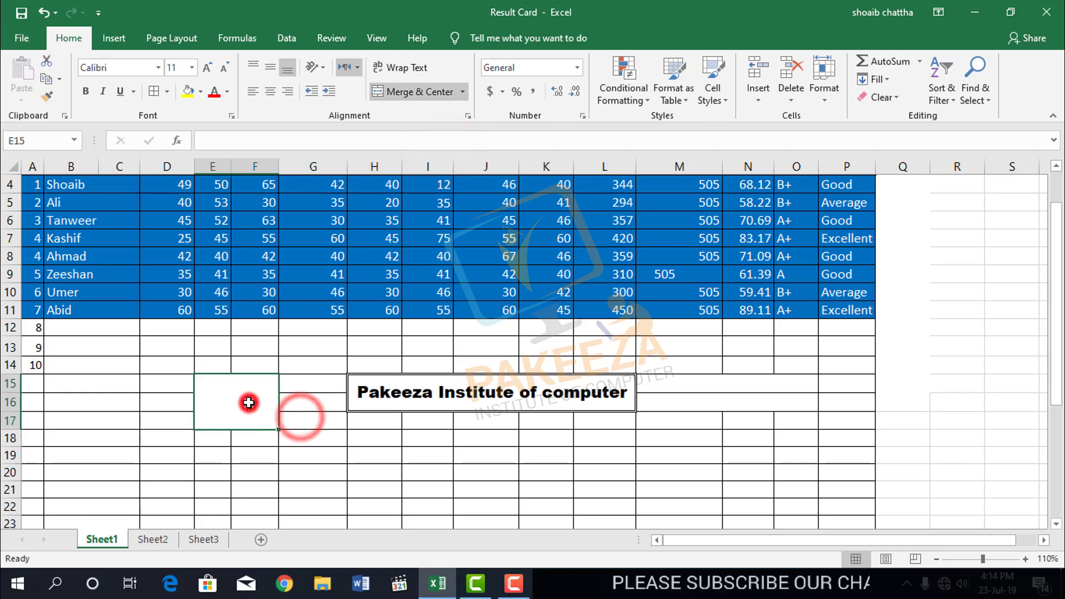
pyautogui.click(232, 362)
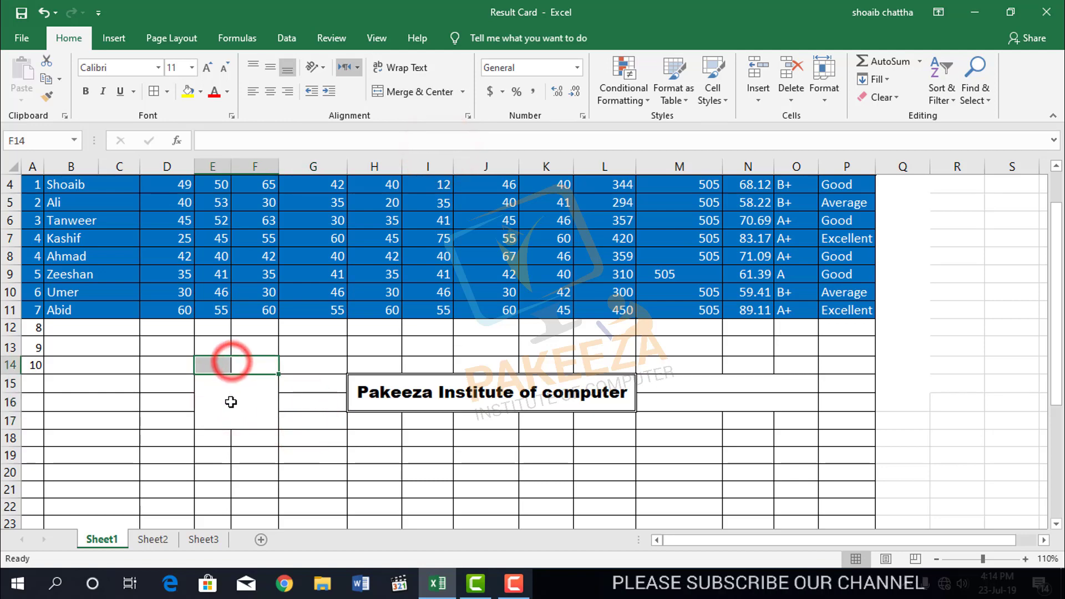
pyautogui.click(231, 402)
pyautogui.click(514, 582)
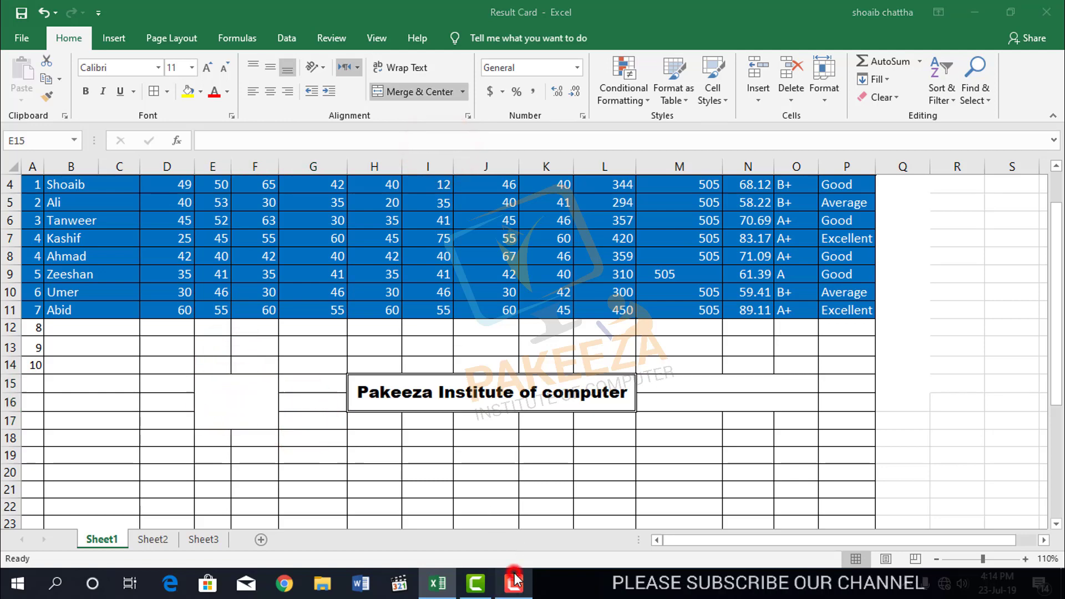
pyautogui.click(982, 499)
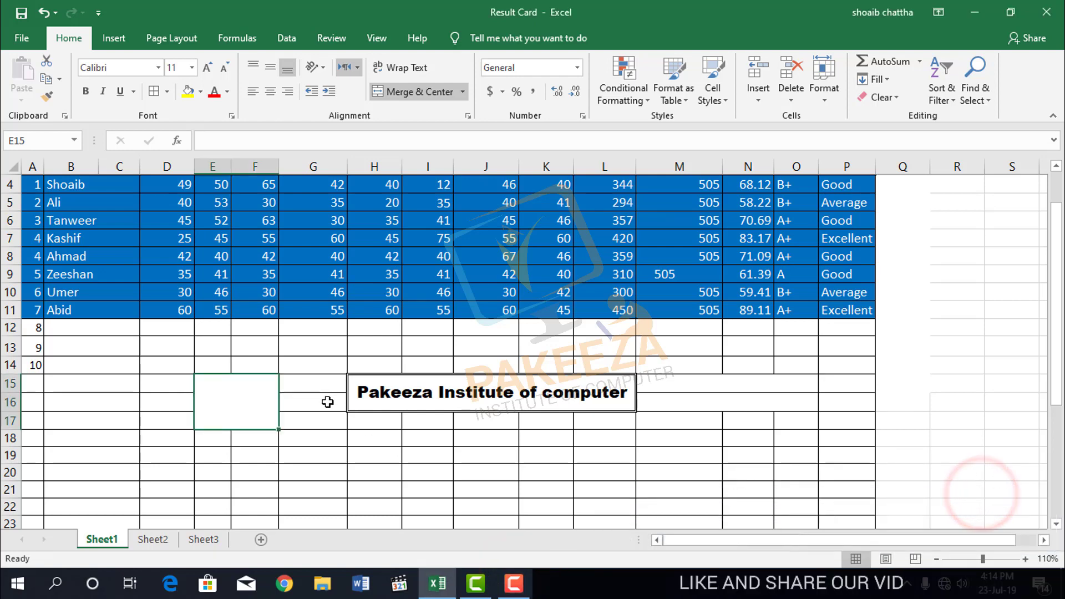
# - Unmerge E15:F17 and check that E16 is a separate cell again
pyautogui.click(463, 93)
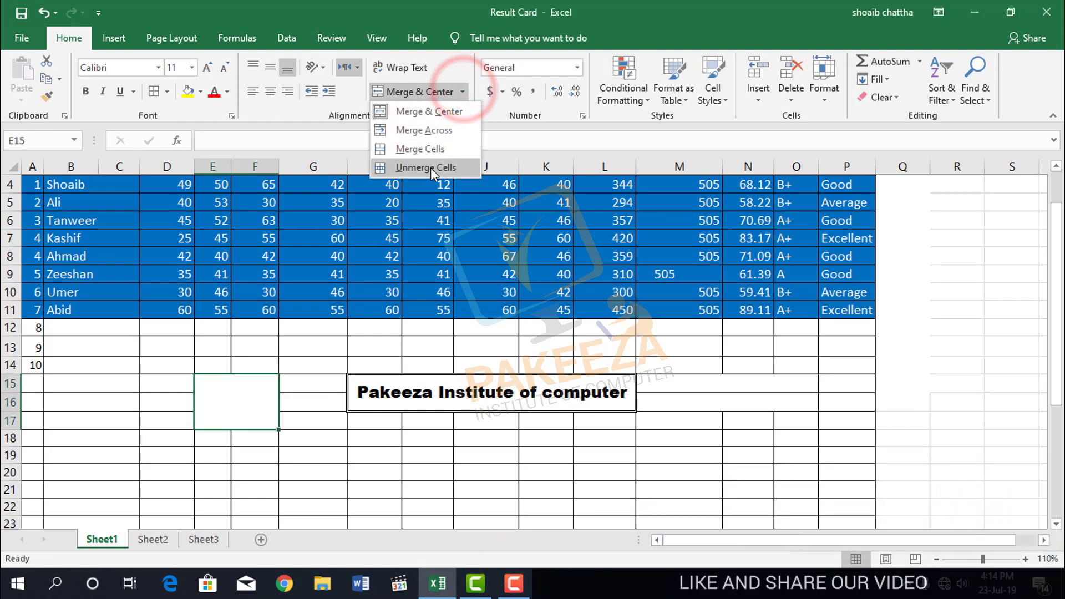
pyautogui.click(430, 168)
pyautogui.click(214, 388)
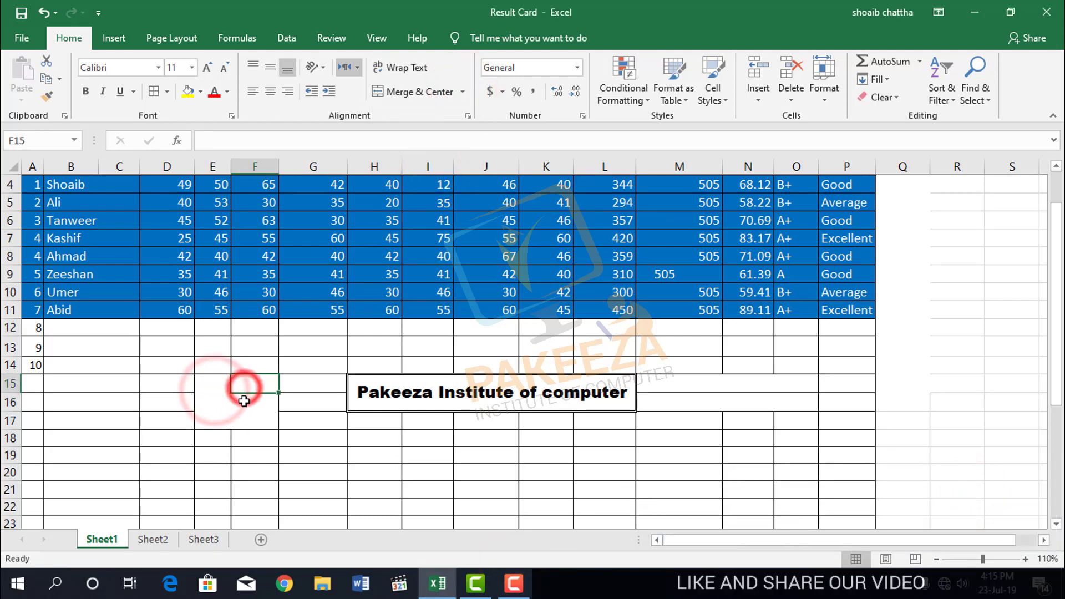
pyautogui.click(217, 405)
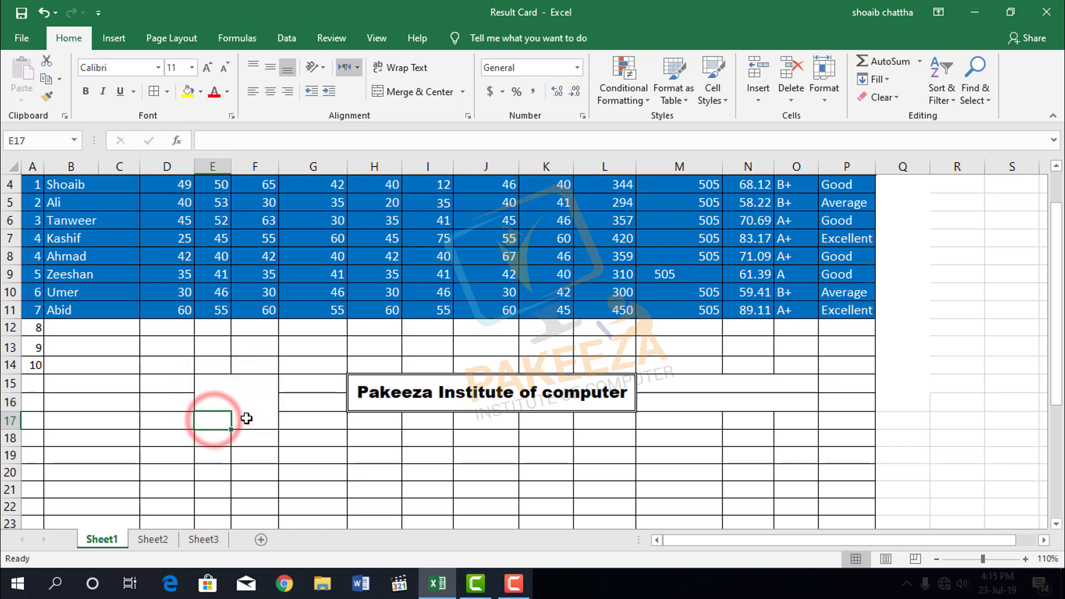
# - Enter the test text 'gj' into cell E16
pyautogui.click(250, 405)
pyautogui.click(222, 402)
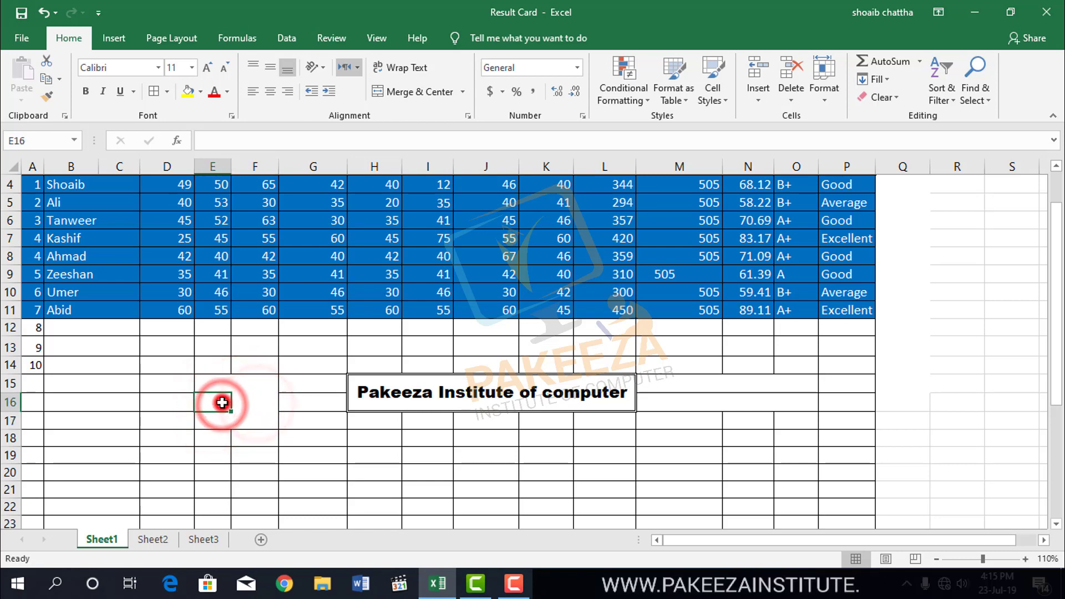
pyautogui.write('gj')
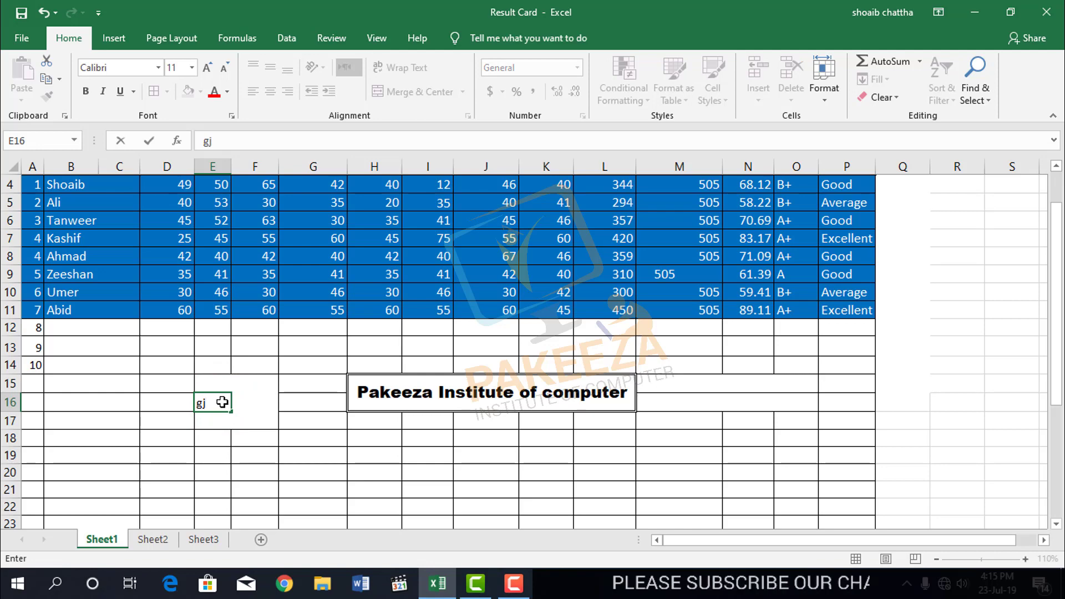
pyautogui.click(345, 430)
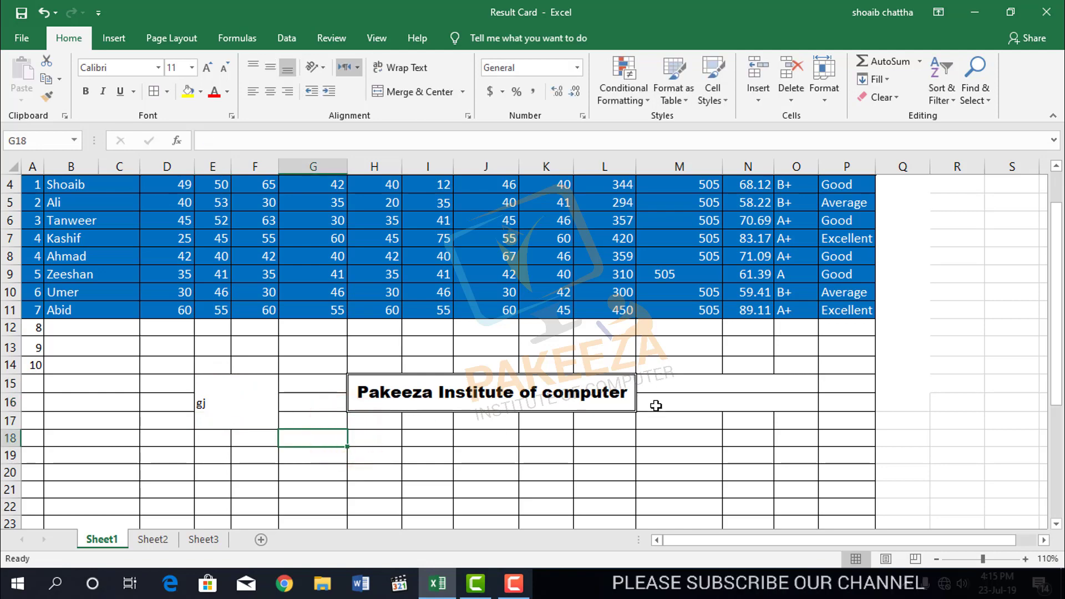
# - Merge J18:L22 below the bordered heading into one empty block with Merge & Center
pyautogui.moveTo(513, 432); pyautogui.dragTo(633, 506)
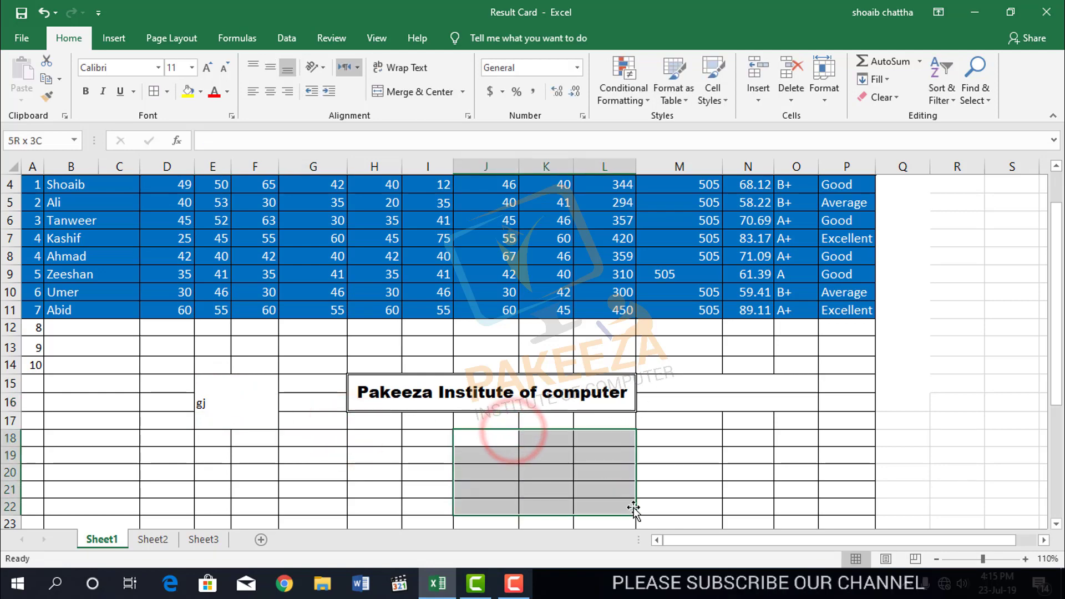
pyautogui.click(438, 92)
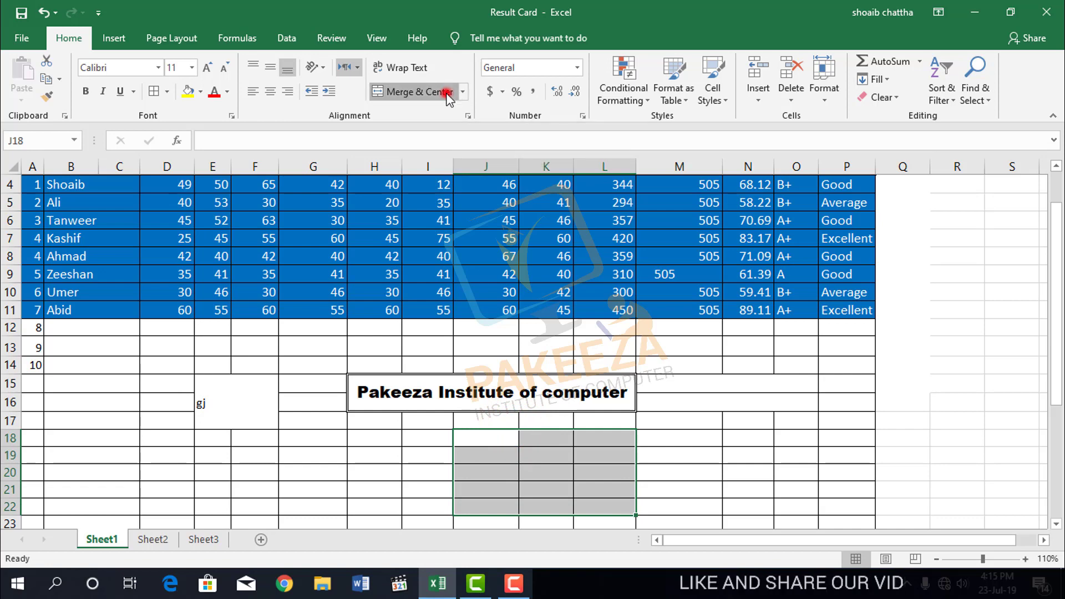
pyautogui.click(671, 454)
pyautogui.click(578, 459)
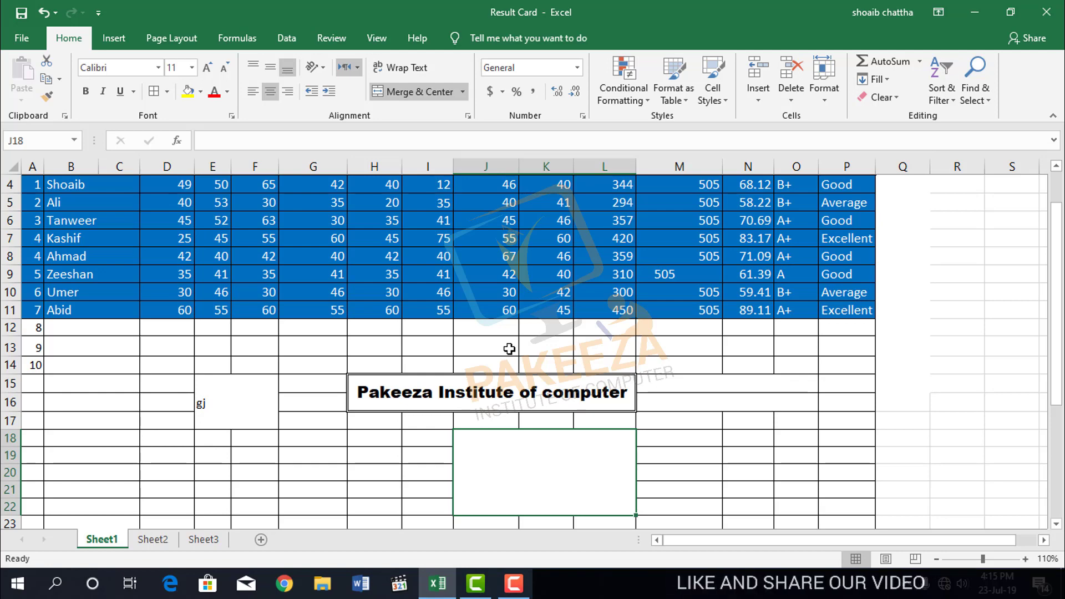
pyautogui.click(513, 582)
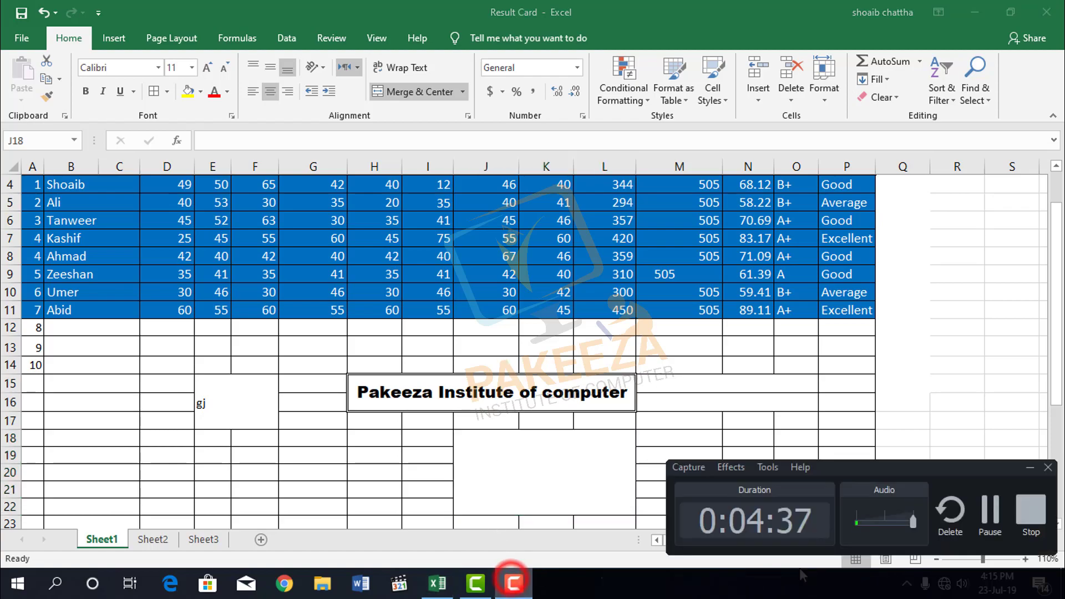